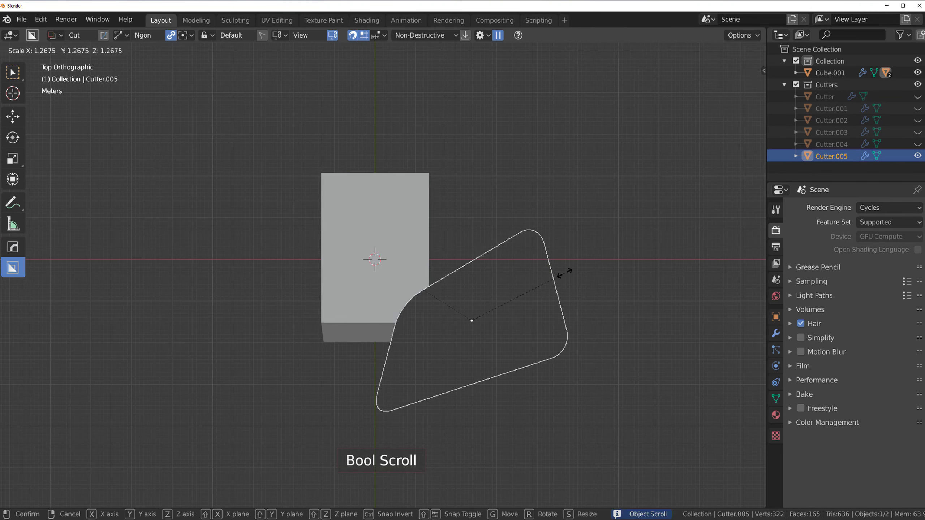
Mirror the new cutter, reposition it with G, and cycle through the cutters
left_click(564, 273)
middle_click_drag(455, 204, 484, 181)
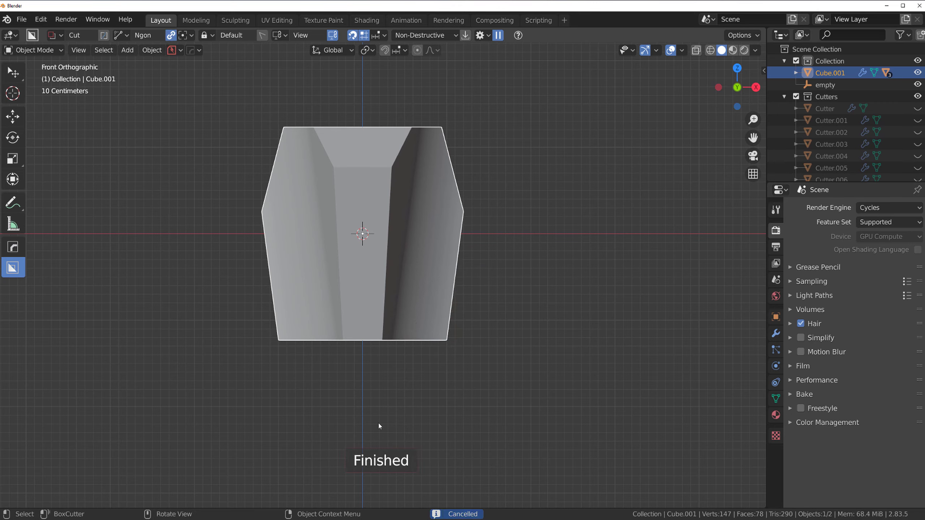
key("g")
left_click(405, 254)
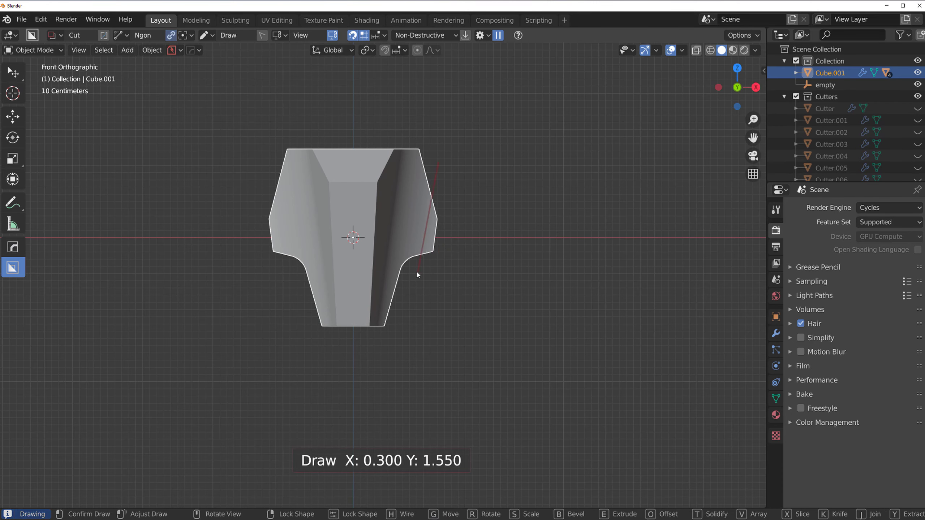
scroll(326, 310, "up", 2)
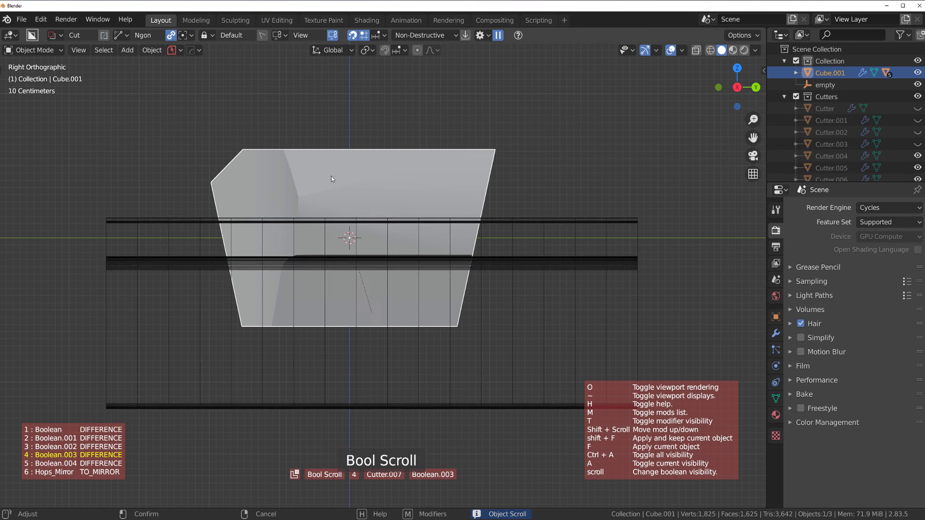
left_click(325, 292)
middle_click_drag(326, 292, 324, 269)
Isolate the chosen cutter and rotate it using the front and back views
key("KP_Divide")
key("ctrl+KP_1")
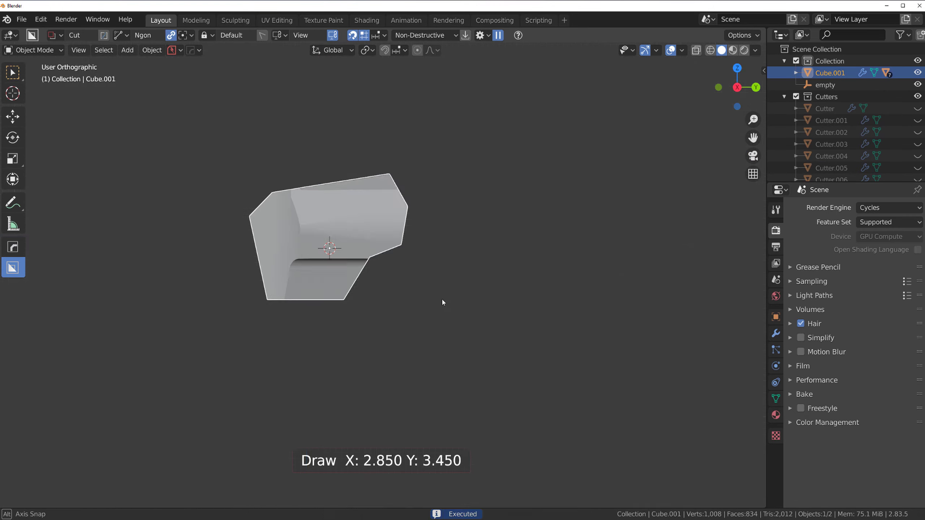
key("KP_1")
key("r")
left_click(461, 246)
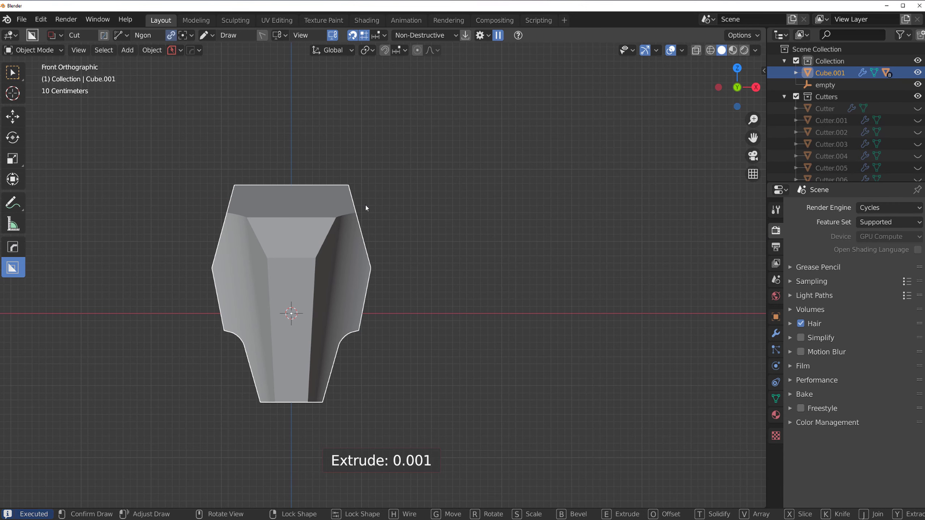
key("ctrl+KP_3")
Draw a triangular cutter along the jaw edge and mirror it across the head
left_click_drag(435, 174, 487, 161)
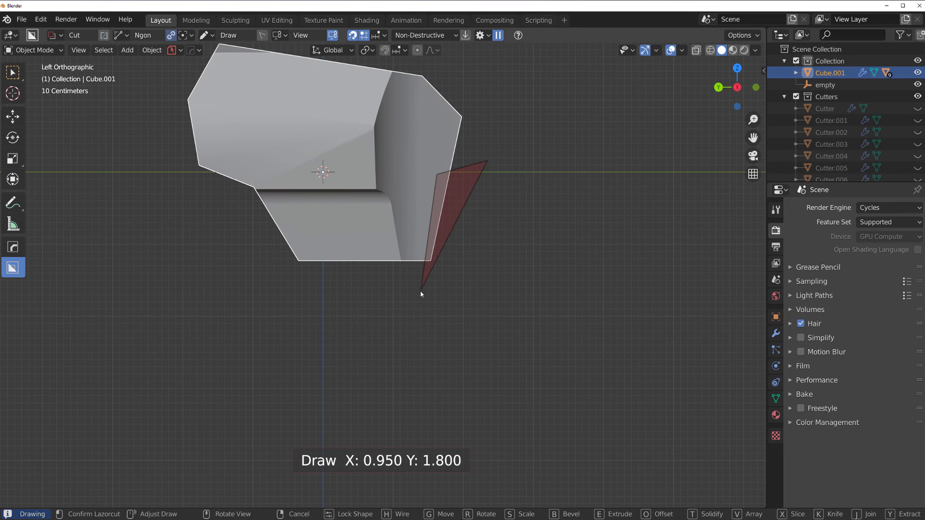
key("q")
key("Escape")
key("Tab")
mouse_move(455, 189)
middle_mouse_down()
mouse_move(369, 197)
mouse_move(234, 184)
mouse_move(482, 157)
mouse_move(384, 181)
middle_mouse_up()
key("Tab")
Reselect the newest cutter and the head object to review the carved silhouette
key("q")
key("Escape")
left_click(384, 180)
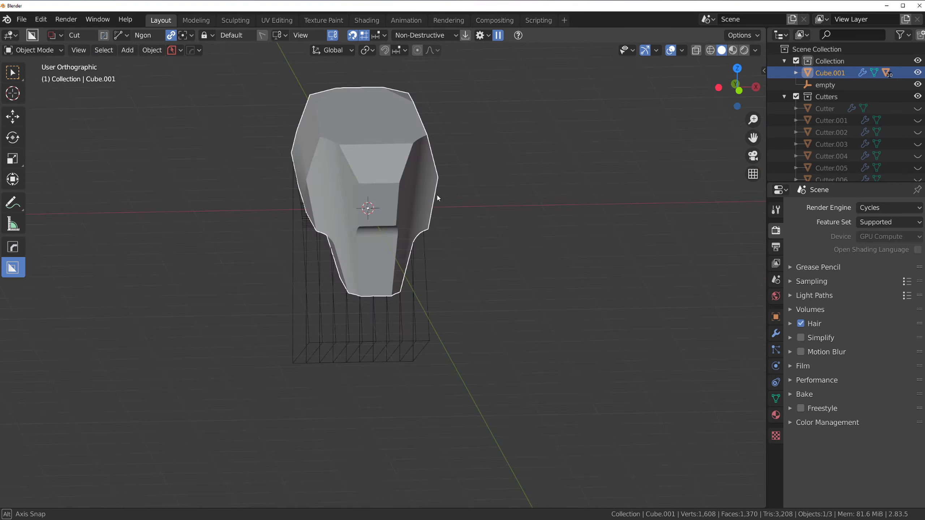
middle_click_drag(464, 184, 328, 153)
left_click(21, 19)
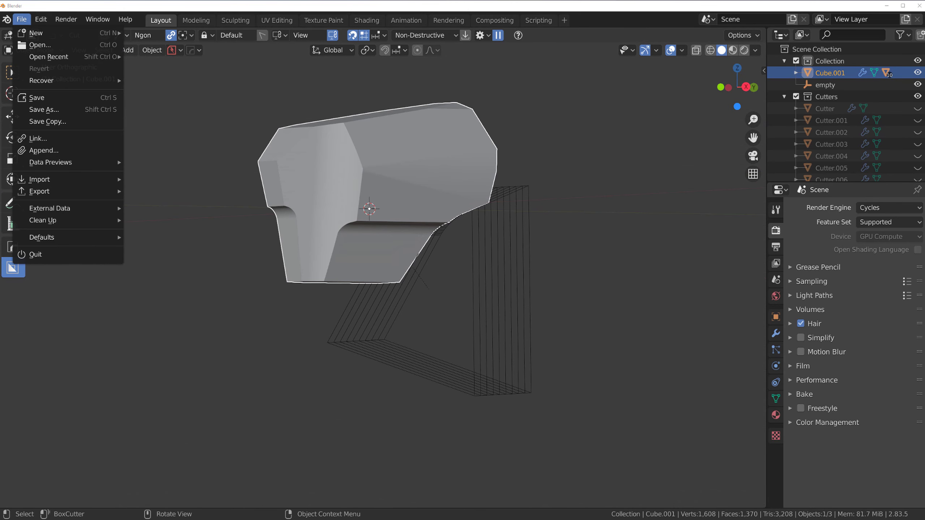
Save the scene as bot head 1.blend
left_click(43, 109)
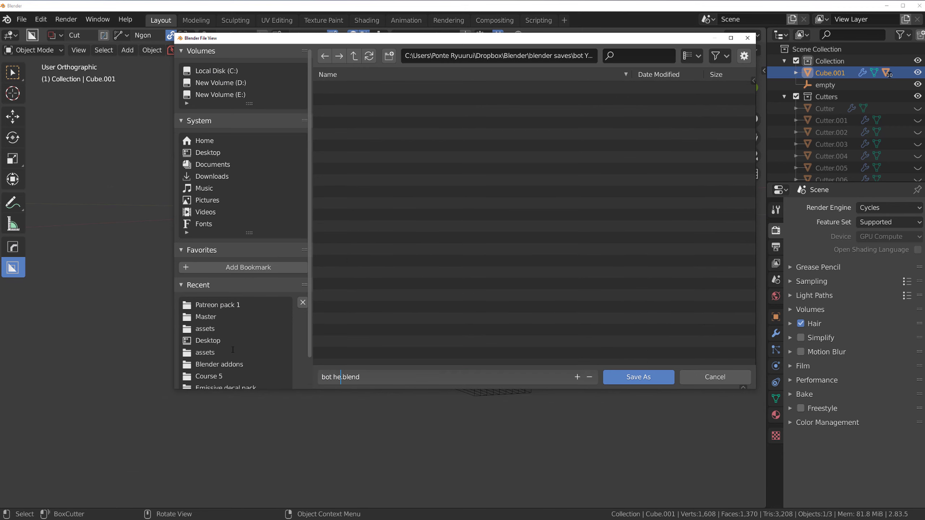
double_click(365, 180)
key("Return")
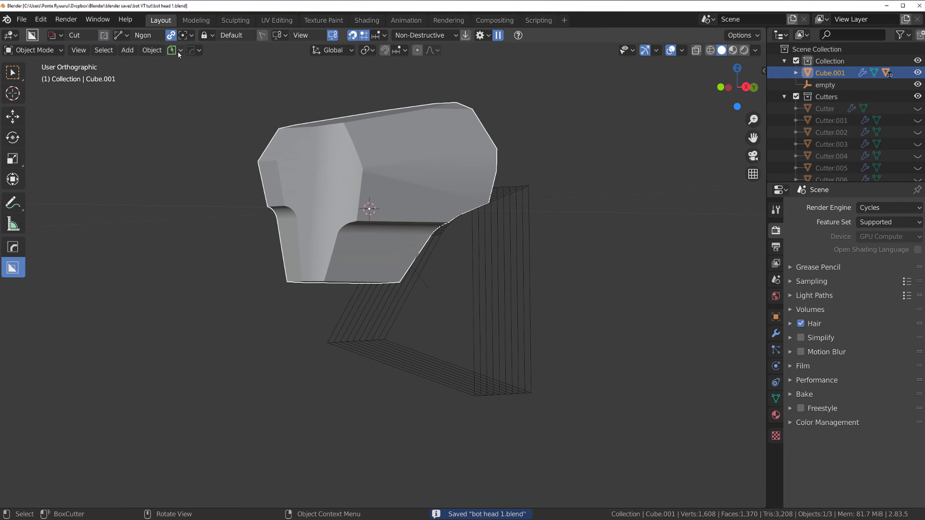
Tilt a cutter slightly with R from the right side view
key("KP_3")
scroll(407, 208, "down", 1, "ctrl")
key("r")
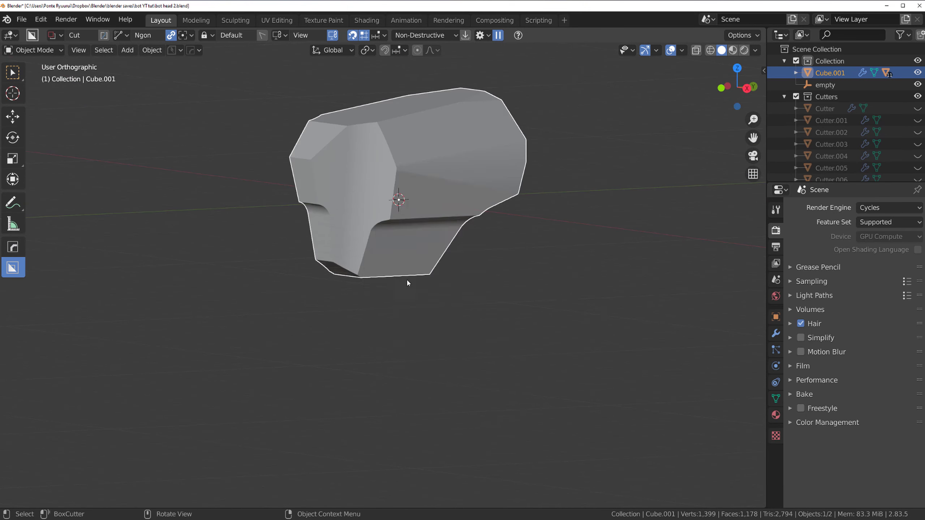
Add bevel and weighted normals to the head with the HOps sharpen tools
key("q")
left_click(401, 182)
key("q")
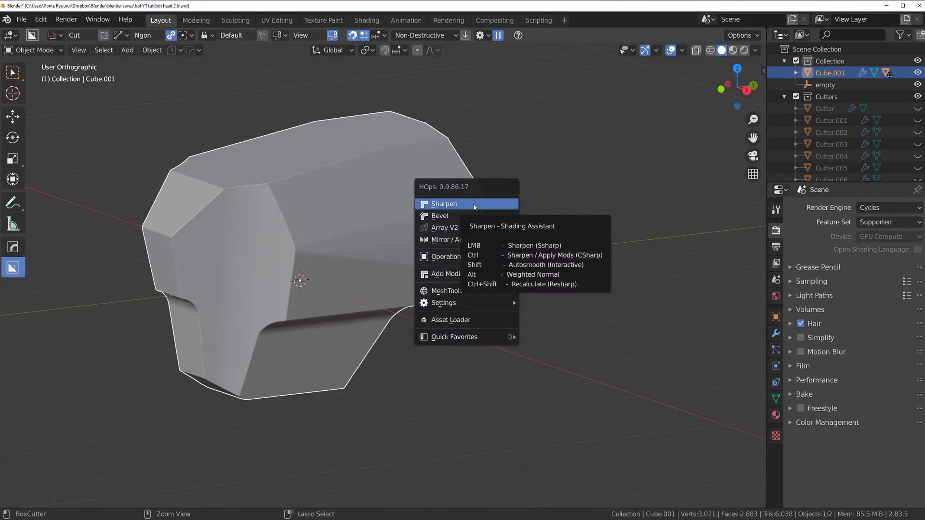
left_click(473, 205)
Dissolve the unwanted edge loop and remove the extra loop at the curved corner
key("Tab")
left_click(364, 232)
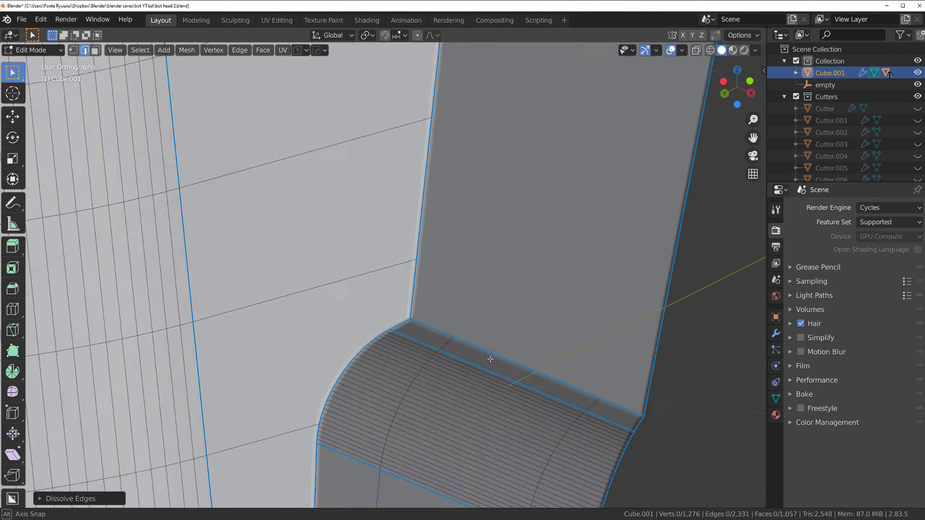
key("Tab")
key("Tab")
key("1")
middle_click_drag(361, 236, 363, 247)
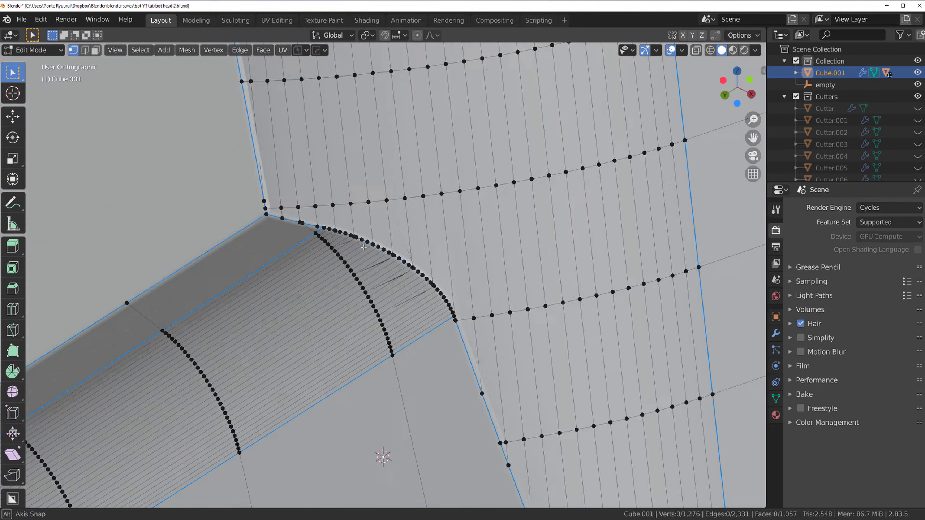
left_click(364, 247, "alt")
right_click(363, 248)
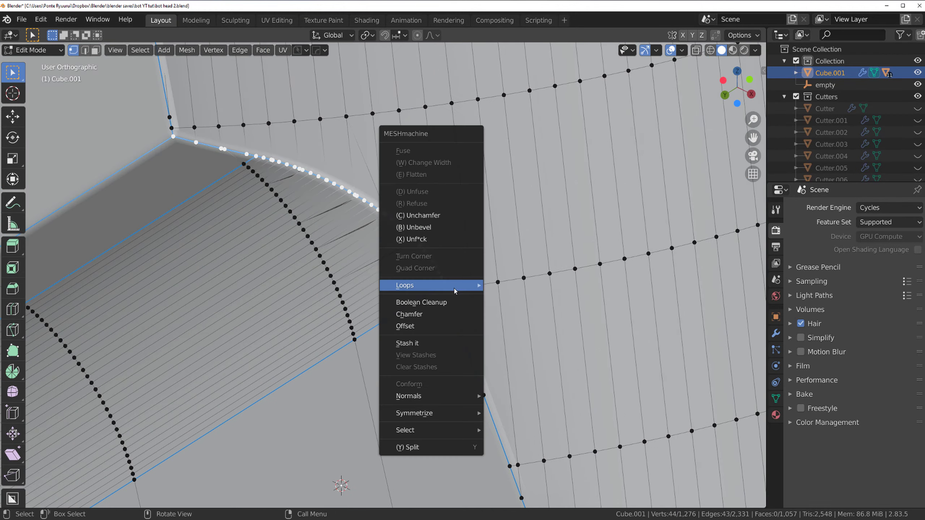
left_click(413, 283)
middle_click_drag(413, 284, 418, 237)
Dissolve a stray edge and frame the whole head in object mode
key("2")
left_click(427, 222)
key("x")
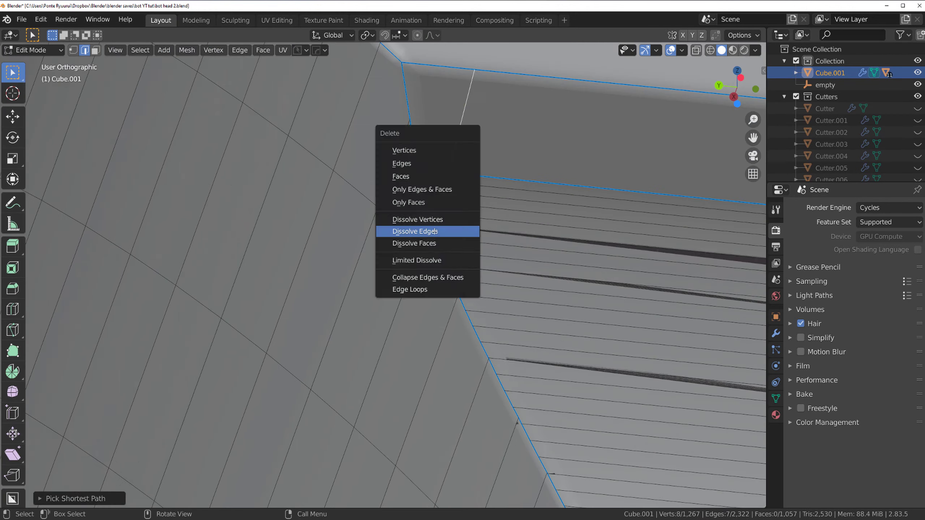
left_click(427, 229)
key("Tab")
key("Home")
Mirror the head across its centre to keep it symmetrical
key("alt+x")
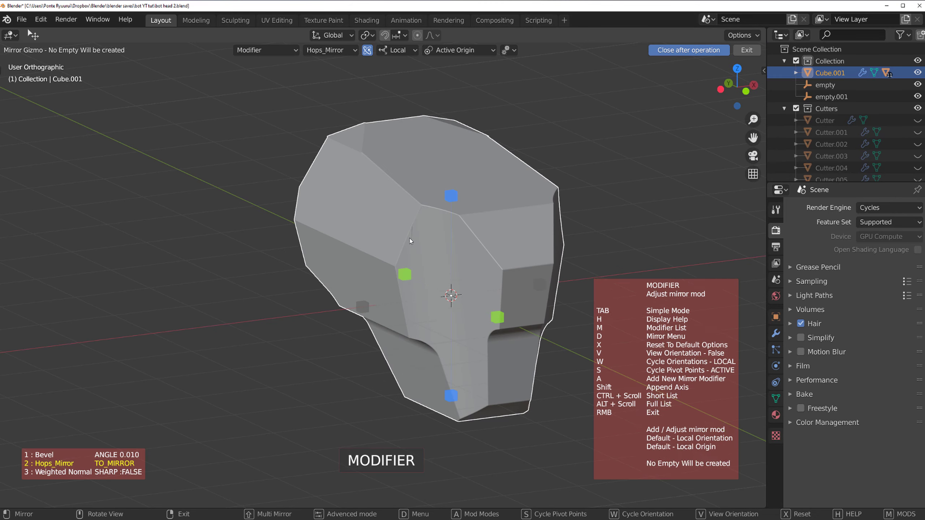
key("Tab")
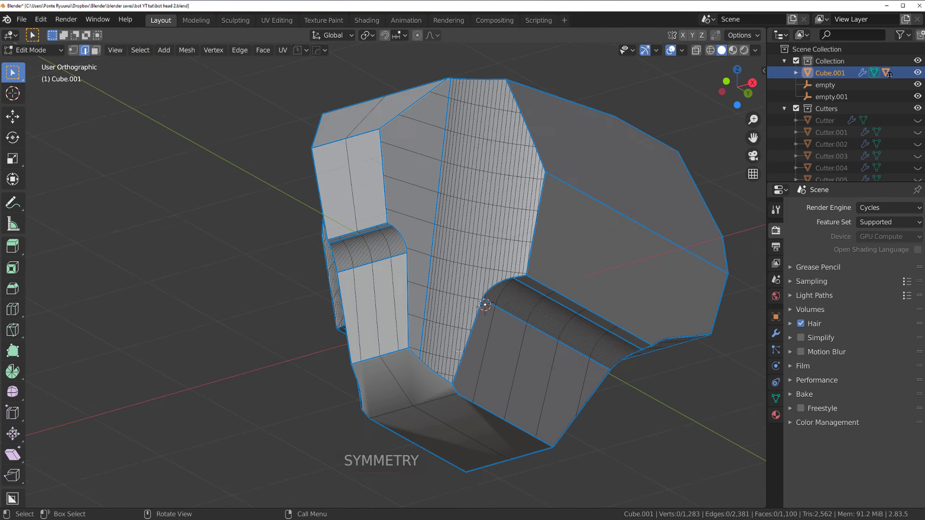
middle_click_drag(455, 237, 502, 237)
key("Tab")
middle_click_drag(441, 279, 399, 255)
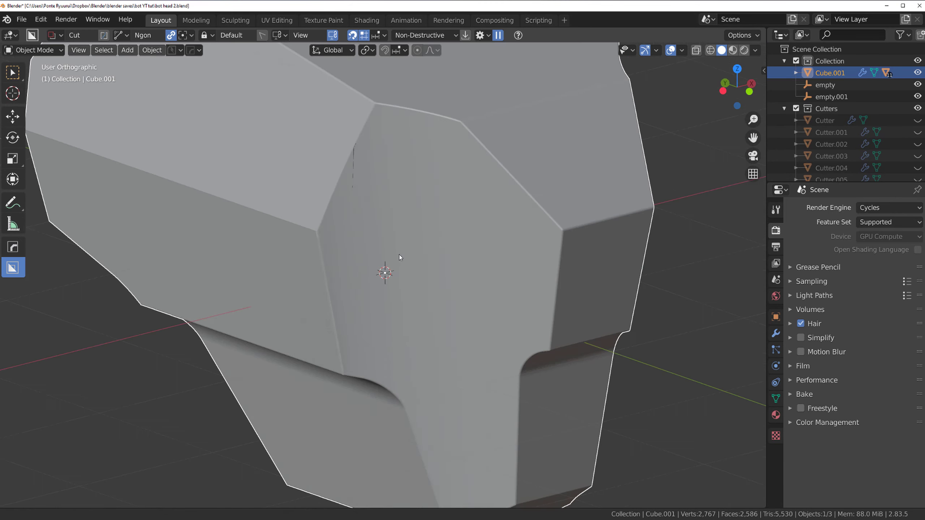
scroll(399, 247, "up", 5)
Cut a triangular facet on the top corner from top view and sharpen its edges
key("Tab")
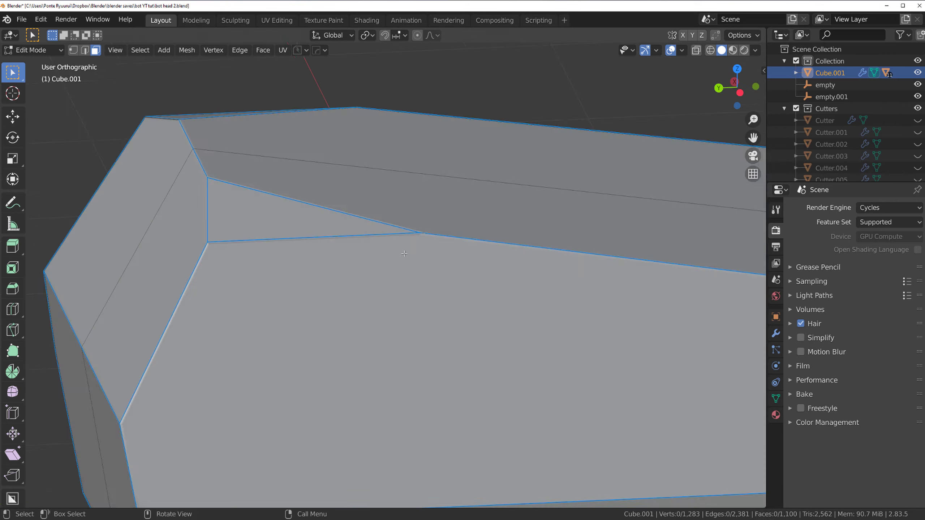
key("Tab")
key("KP_7")
scroll(394, 241, "down", 5)
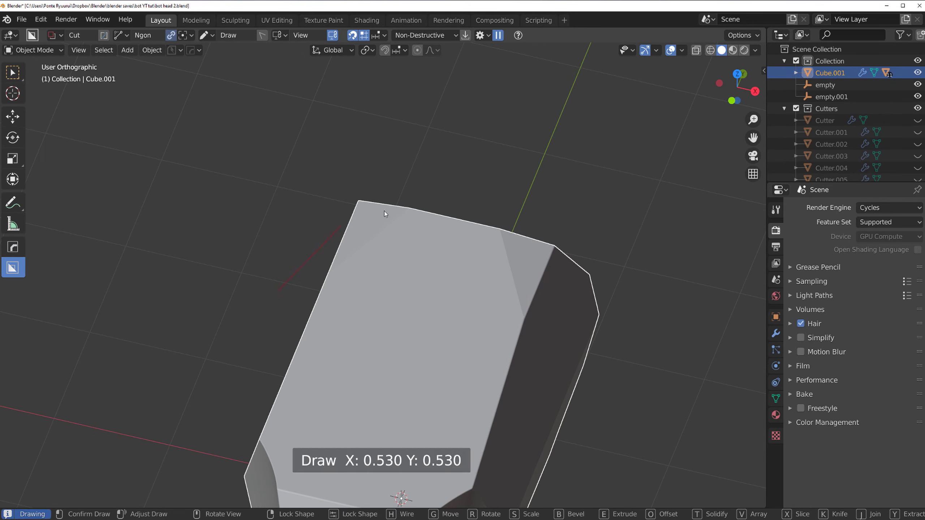
scroll(385, 214, "down", 2)
mouse_move(385, 213)
middle_mouse_down()
mouse_move(451, 175)
mouse_move(397, 186)
middle_mouse_up()
left_click_drag(397, 185, 392, 124)
scroll(450, 238, "down", 3)
scroll(426, 256, "up", 4)
key("Tab")
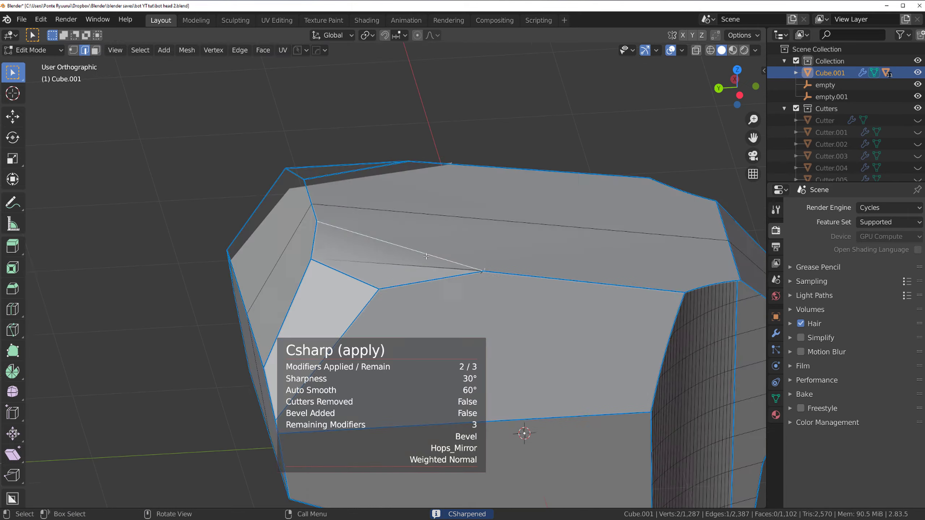
key("Tab")
scroll(426, 256, "down", 8)
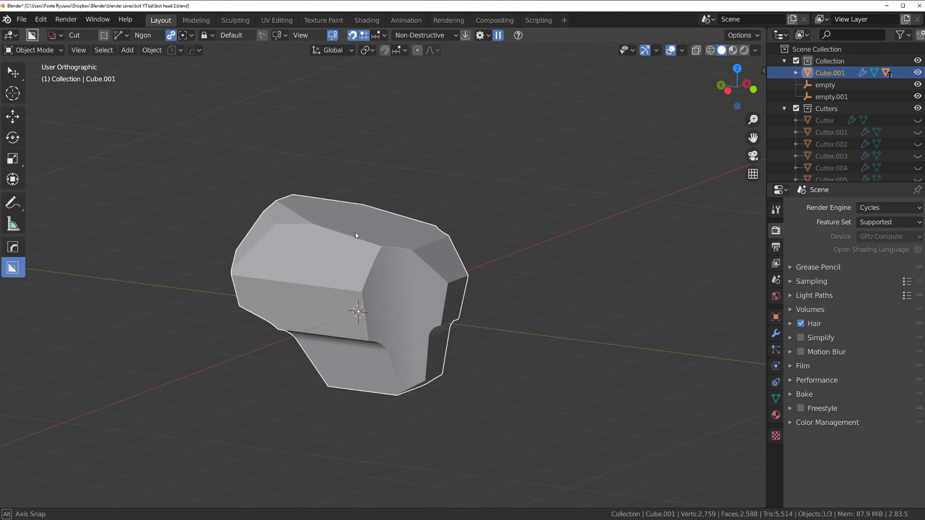
Save as bot head 3 and slice a separate panel through the side
key("ctrl+alt+s")
key("KP_3")
key("KP_1")
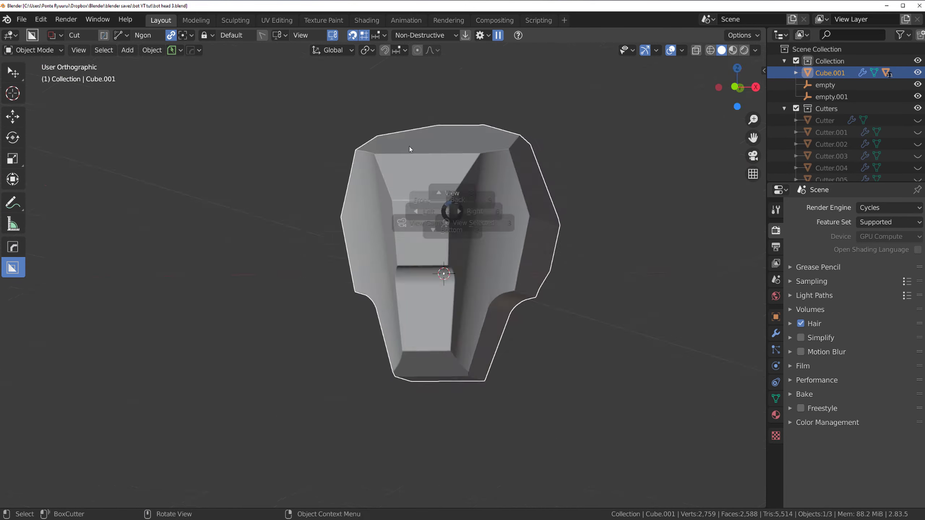
key("ctrl+KP_3")
key("KP_3")
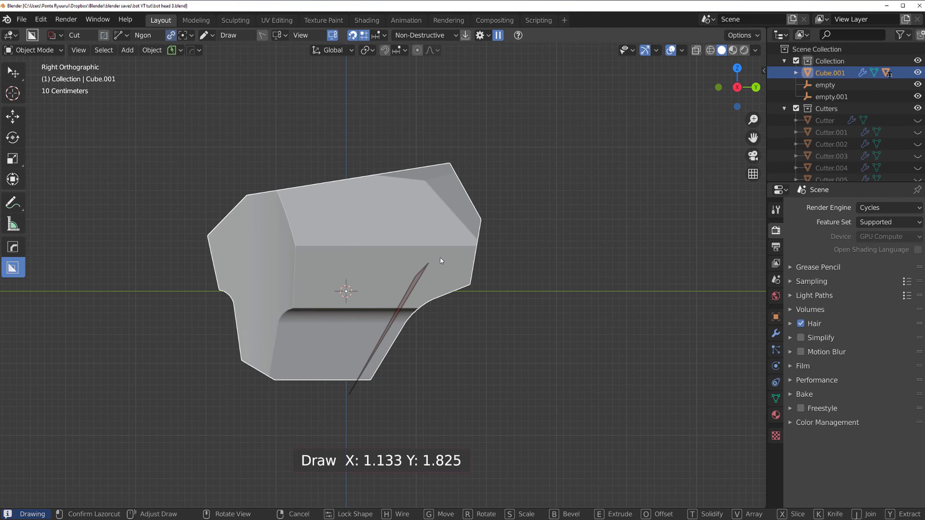
key("x")
left_click(572, 64)
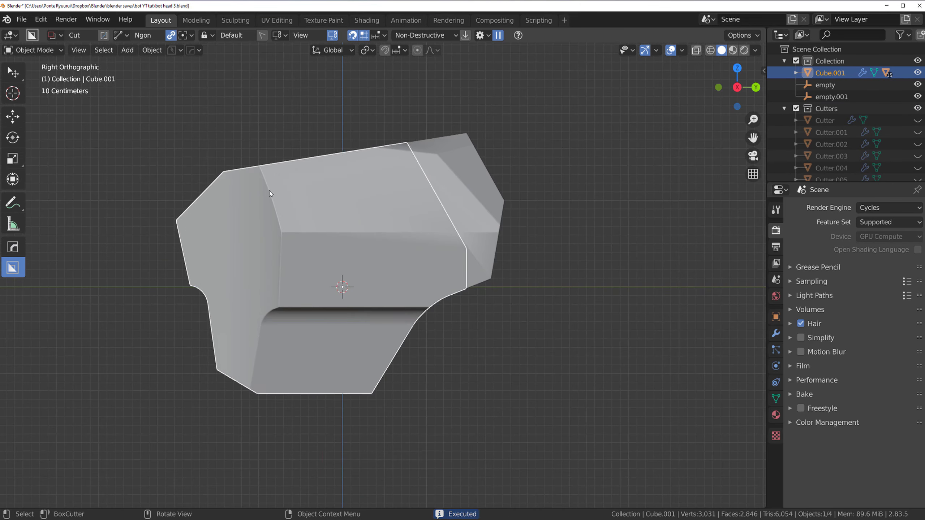
Box-cut an inset groove around the faceplate
left_click_drag(269, 191, 120, 248)
key("t")
middle_click_drag(120, 248, 156, 212)
left_click(156, 213)
Step through the boolean cutters from the front and side views
key("KP_Decimal")
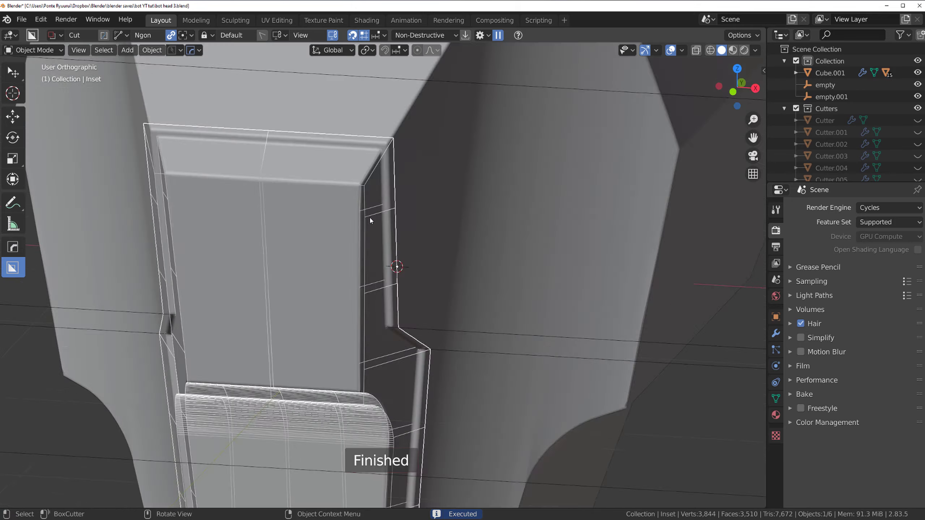
scroll(349, 221, "down", 5)
key("KP_1")
key("KP_3")
scroll(346, 159, "up", 1, "ctrl")
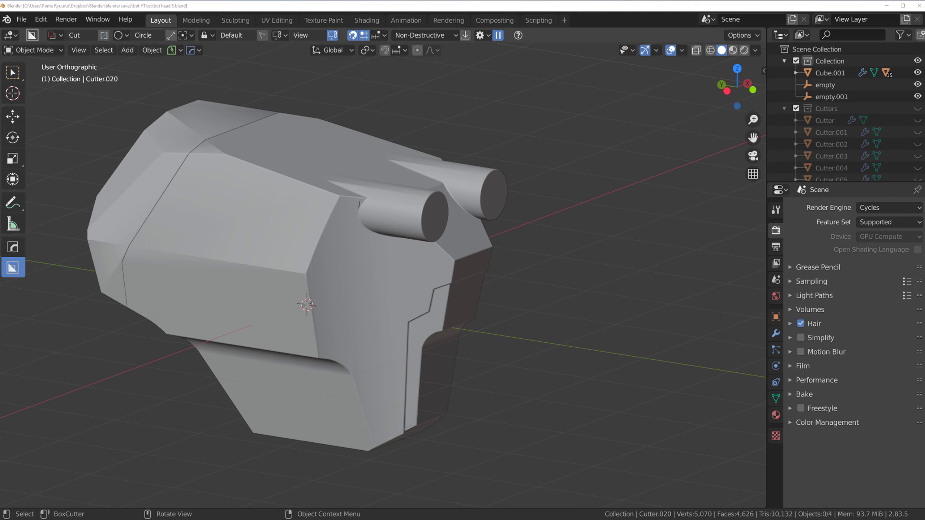
Move the eye cylinders up and outward and add a triangular cut on the side
middle_click_drag(450, 237, 318, 230)
left_click(318, 231)
key("q")
left_click(394, 231)
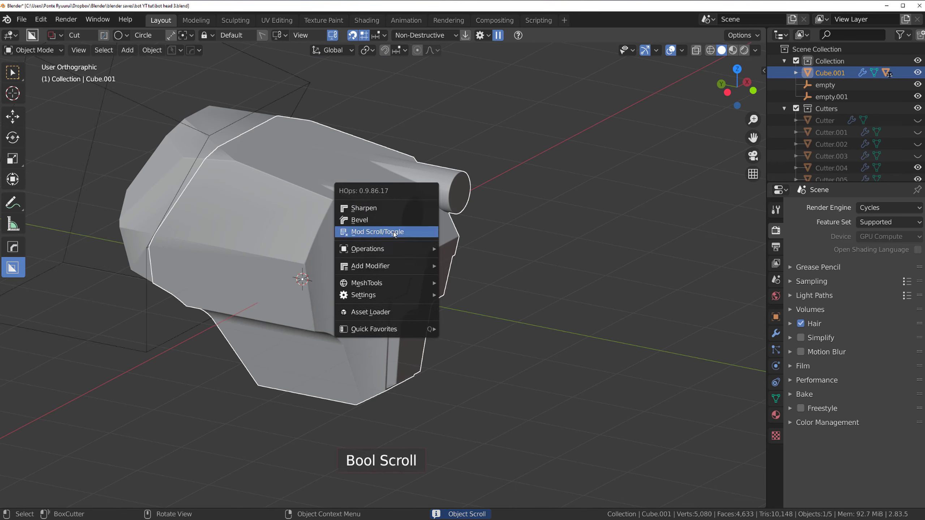
left_click(386, 147)
middle_click_drag(366, 147, 453, 174)
left_click(354, 157)
left_click(516, 214)
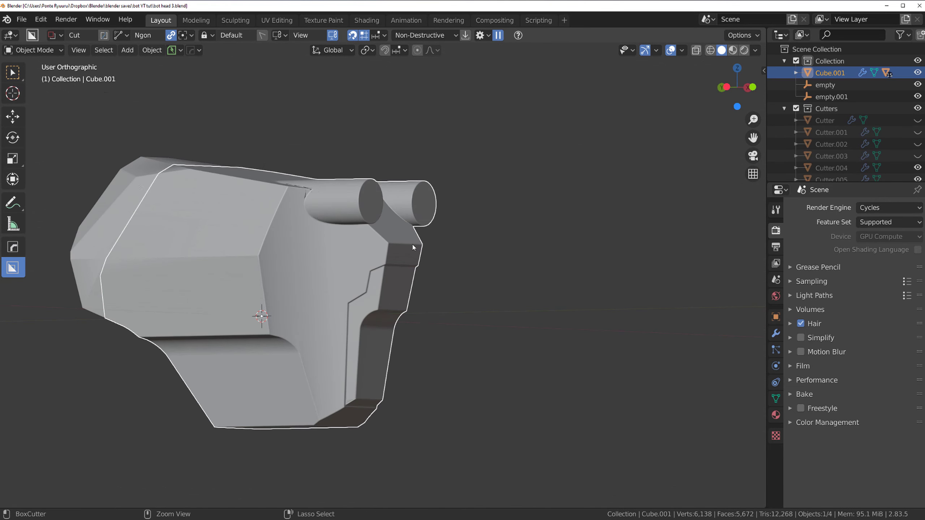
left_click(348, 236)
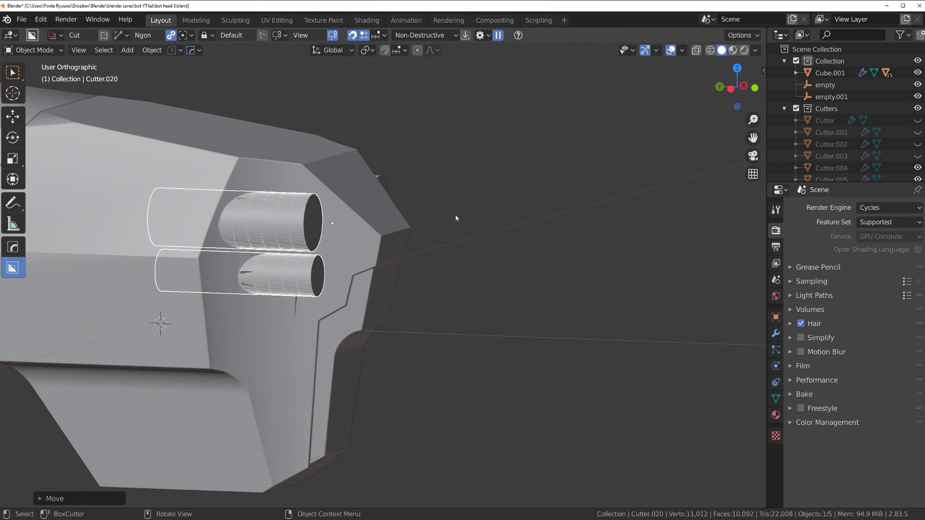
Apply the eye-socket boolean cuts to Cube.001 and sharpen it
middle_click_drag(266, 205, 250, 217)
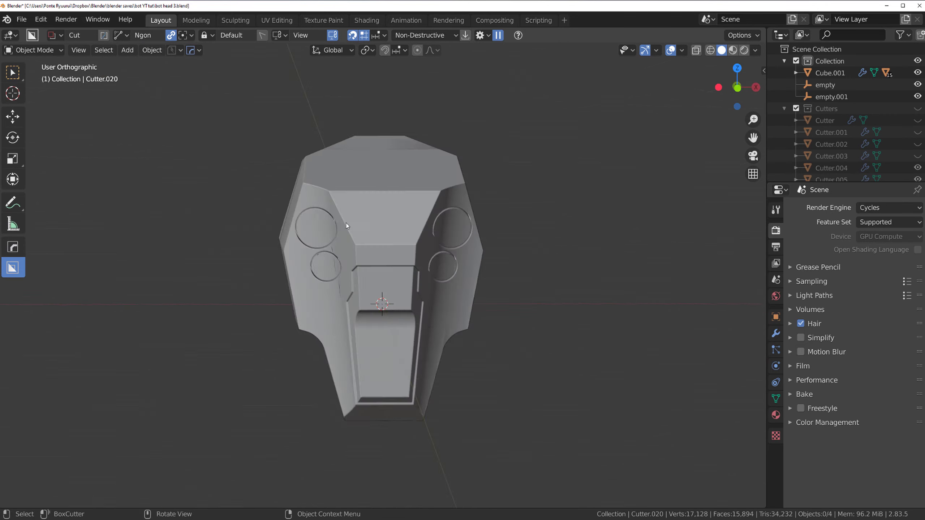
scroll(250, 216, "up", 4)
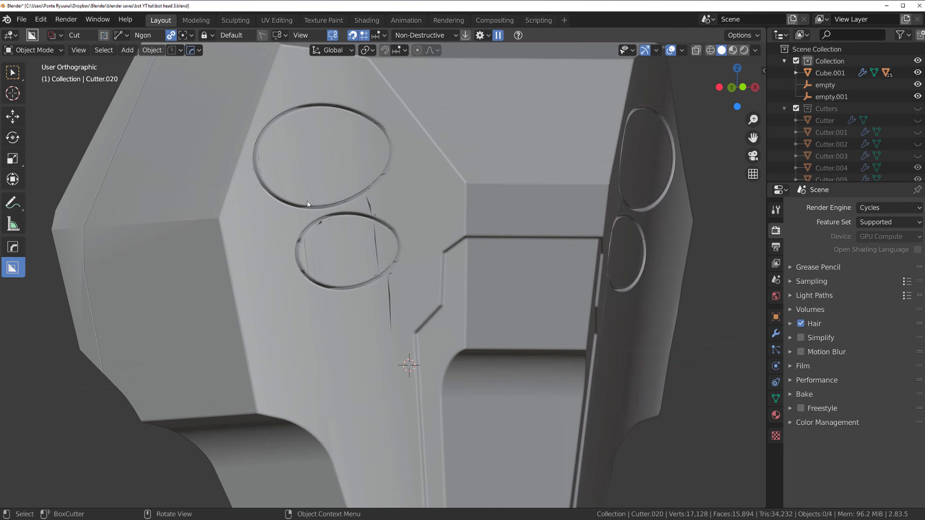
middle_click_drag(328, 242, 347, 199)
left_click(348, 200)
key("q")
left_click(502, 251)
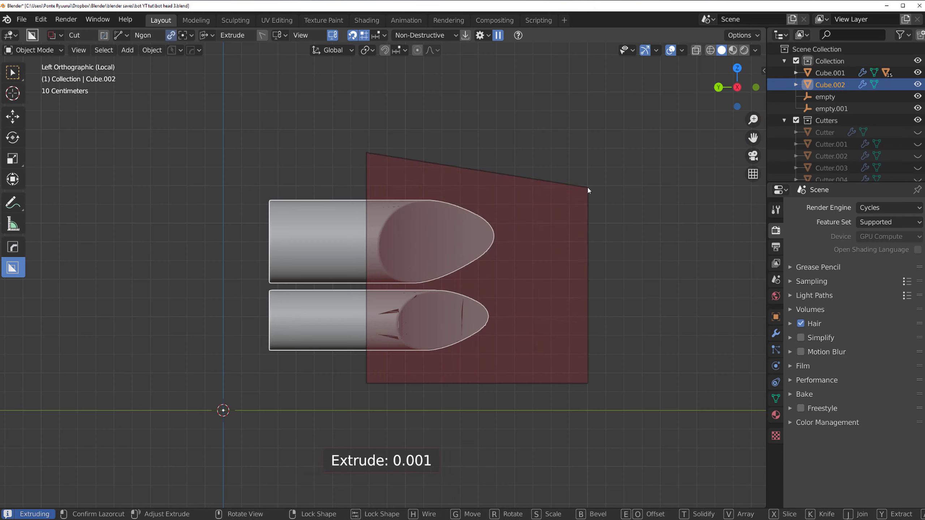
left_click(588, 189)
Run MESHmachine Boolean Cleanup with zero threshold on the upper eye hole's boundary loop
scroll(389, 269, "down", 3)
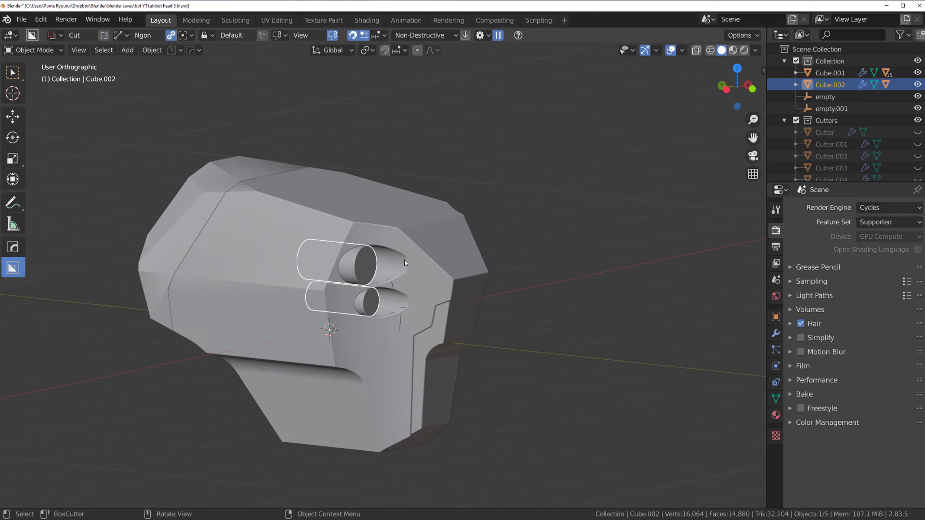
scroll(405, 261, "up", 4)
key("Tab")
scroll(440, 201, "up", 5)
left_click(455, 272, "alt")
scroll(455, 272, "down", 3)
scroll(461, 248, "up", 3)
key("y")
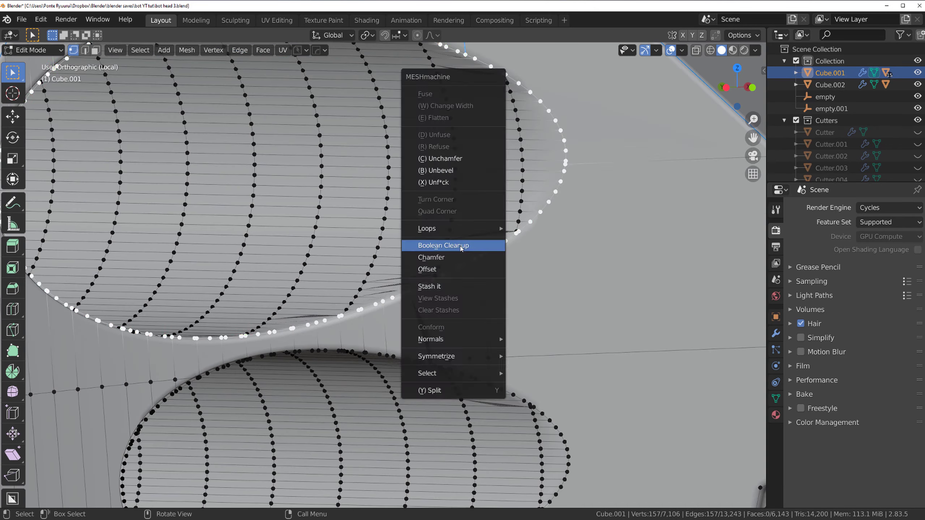
scroll(473, 253, "up", 3)
scroll(460, 330, "down", 6)
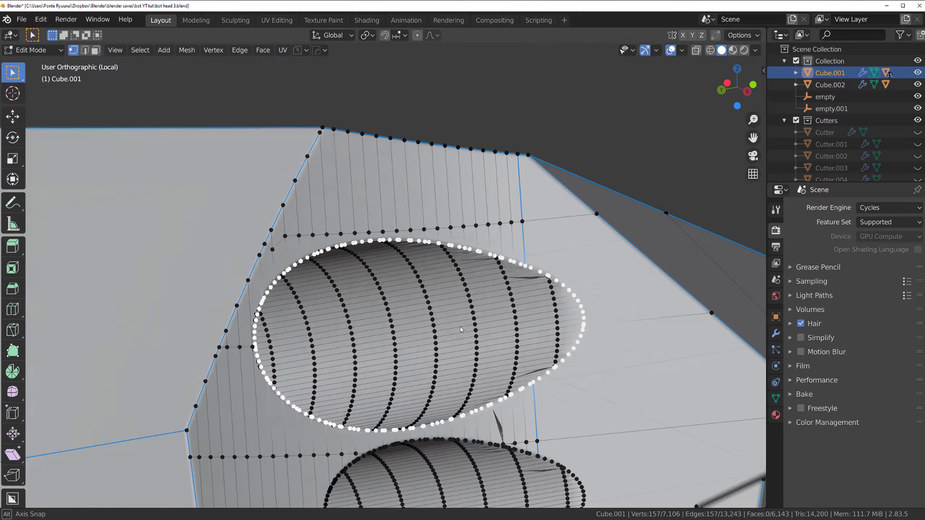
left_click(460, 330)
Merge a stray boolean vertex on the hole rim into its neighbouring vertex
key("2")
scroll(553, 231, "up", 4)
left_click(553, 232)
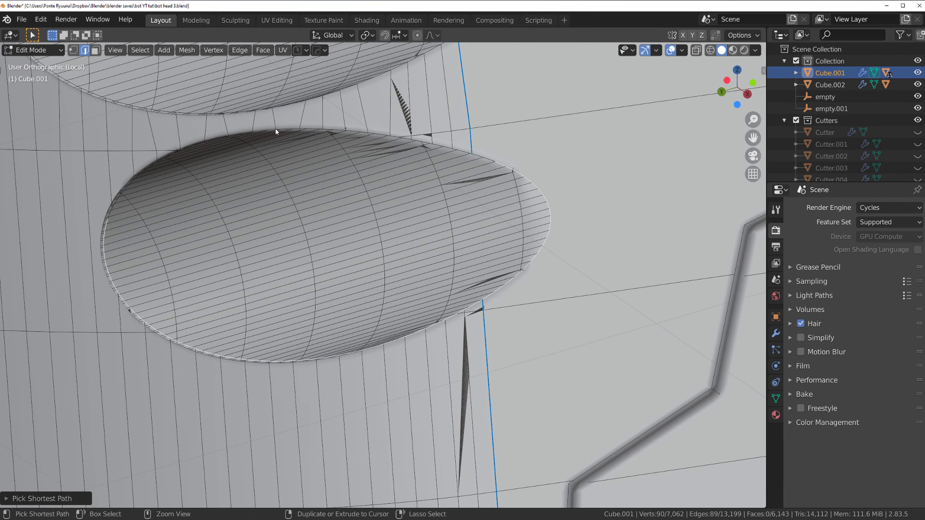
middle_click_drag(426, 150, 330, 237)
left_click(192, 213)
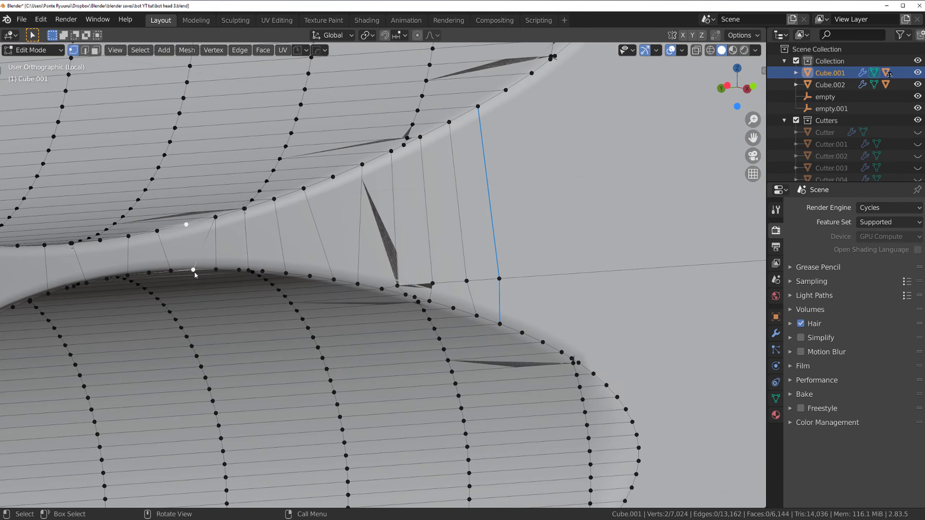
middle_click_drag(192, 213, 306, 274)
left_click(300, 219, "shift")
key("alt+1")
Clean up the next stray rim vertex and reframe the whole oval hole
mouse_move(304, 225)
middle_mouse_down()
mouse_move(234, 244)
mouse_move(299, 339)
middle_mouse_up()
key("g")
key("g")
left_click(299, 339)
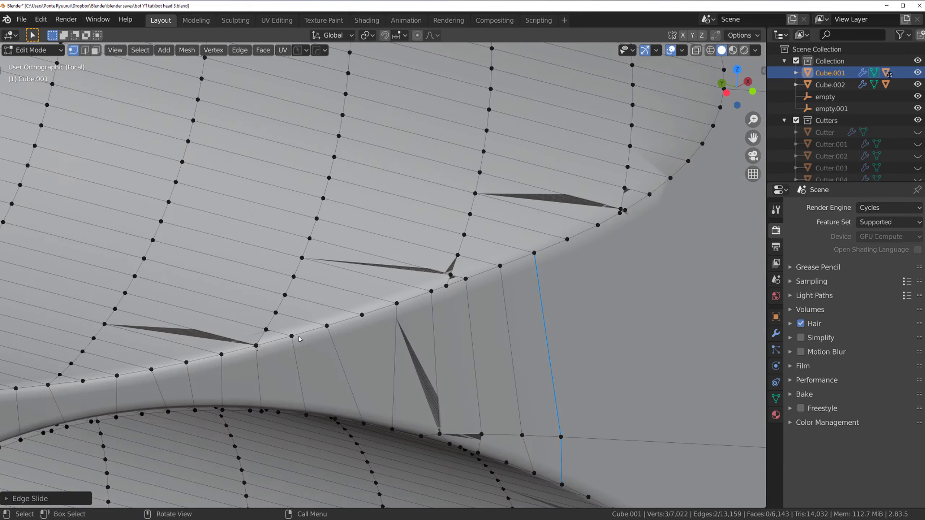
scroll(620, 207, "down", 5)
middle_click_drag(516, 248, 149, 415)
scroll(464, 213, "up", 3)
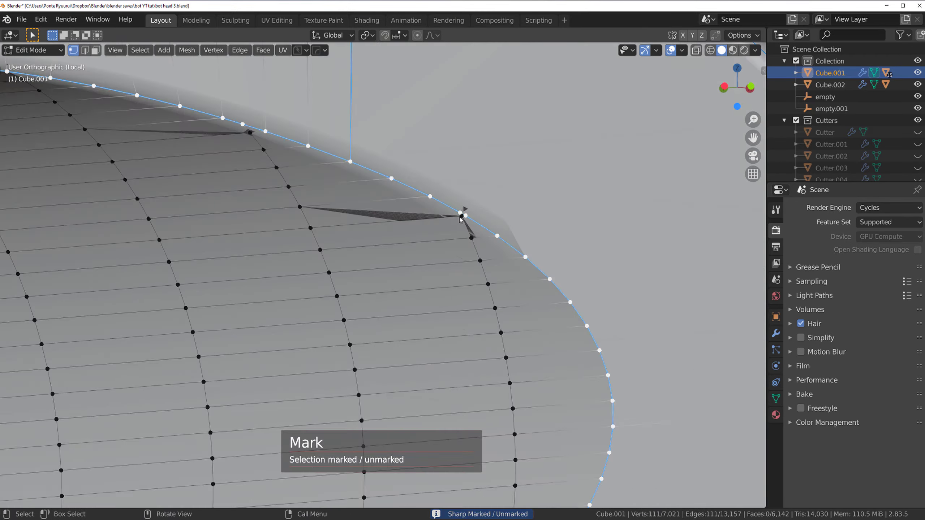
Select a rim edge and remove redundant vertices along the hole rim
key("Tab")
key("Tab")
scroll(386, 192, "up", 5)
middle_click_drag(386, 191, 392, 196)
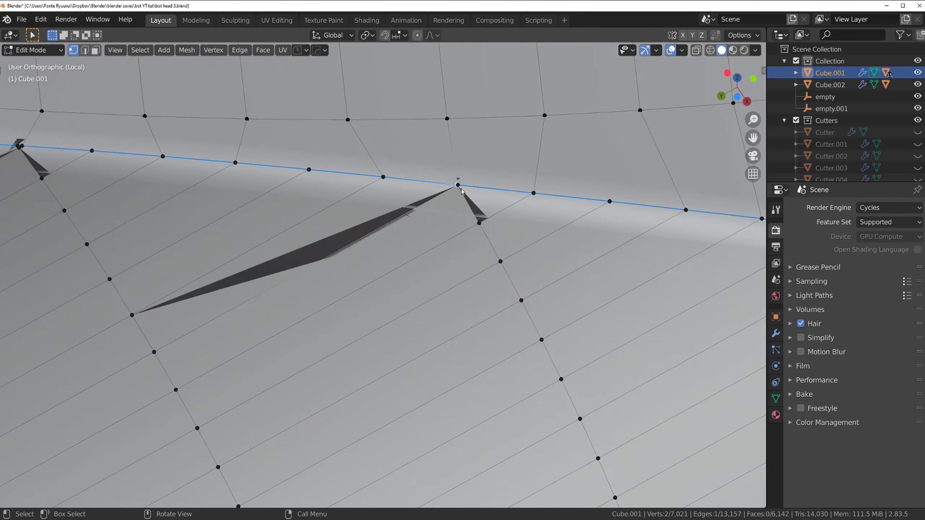
left_click(386, 191)
scroll(392, 196, "down", 5)
middle_click_drag(331, 252, 190, 206)
key("m")
scroll(190, 207, "up", 5)
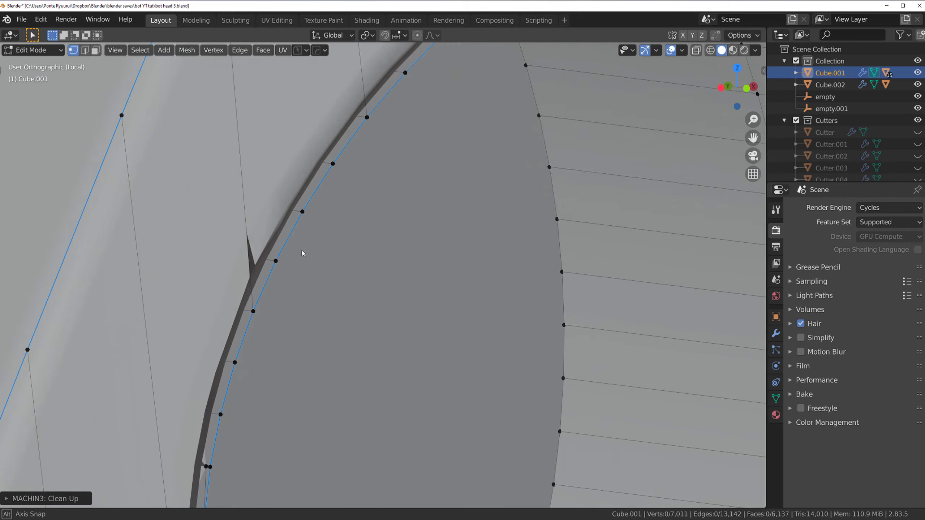
middle_click_drag(304, 252, 297, 196)
Select the edge path around the oval hole and view the head from the side
key("2")
scroll(325, 269, "down", 5)
middle_click_drag(325, 269, 313, 203)
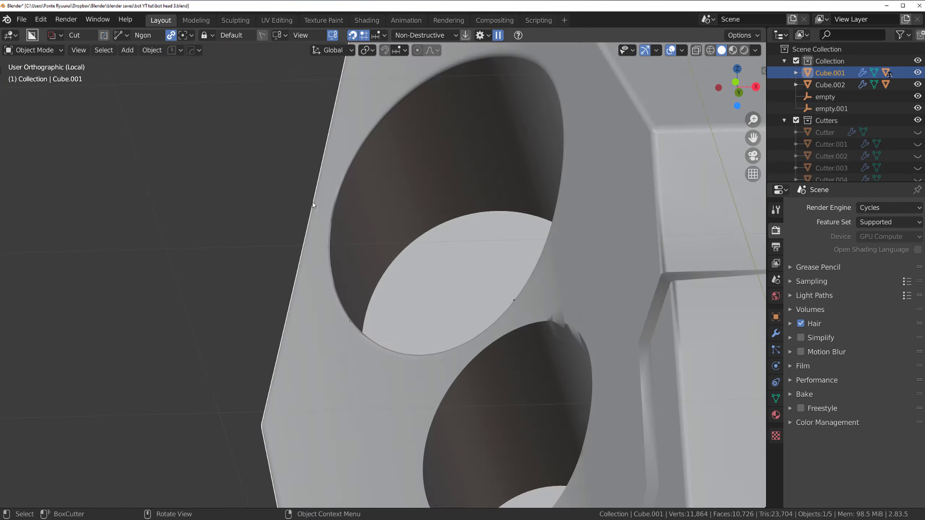
scroll(500, 185, "up", 5)
left_click(468, 278, "ctrl")
scroll(478, 286, "down", 4)
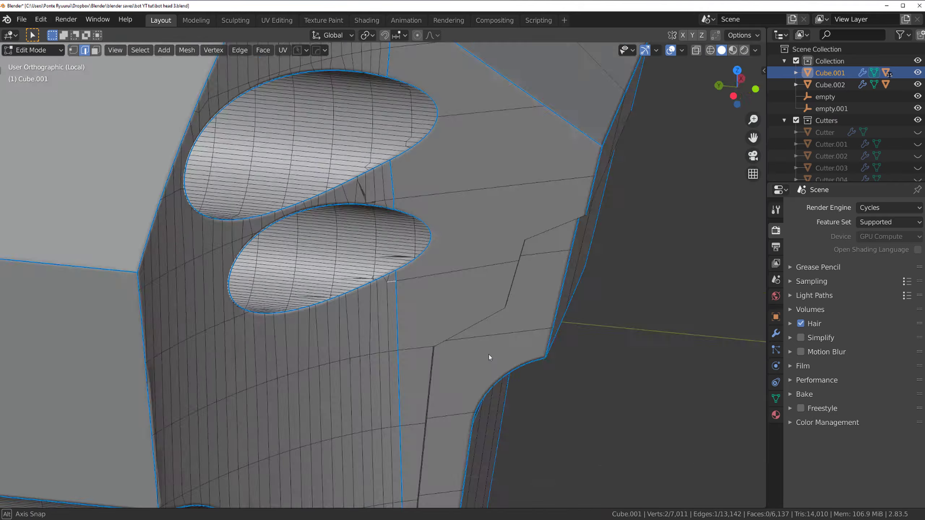
key("ctrl+KP_3")
key("1")
scroll(352, 286, "up", 4)
Knife a new supporting edge from a rim vertex and join the selected vertices
left_click(351, 286)
key("k")
left_click(359, 250)
key("Return")
mouse_move(349, 256)
middle_mouse_down()
mouse_move(319, 168)
mouse_move(224, 300)
middle_mouse_up()
scroll(352, 267, "up", 3)
middle_click_drag(352, 267, 315, 331)
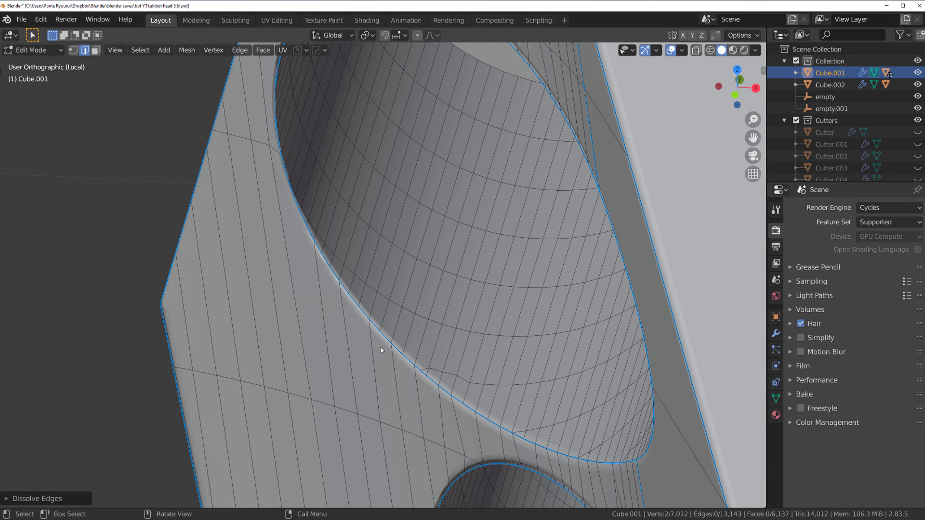
key("j")
key("ctrl+Tab")
Slide a vertex along its edge to a new position near the hole
left_click(237, 271)
scroll(509, 179, "up", 2)
left_click(502, 132)
key("g")
key("g")
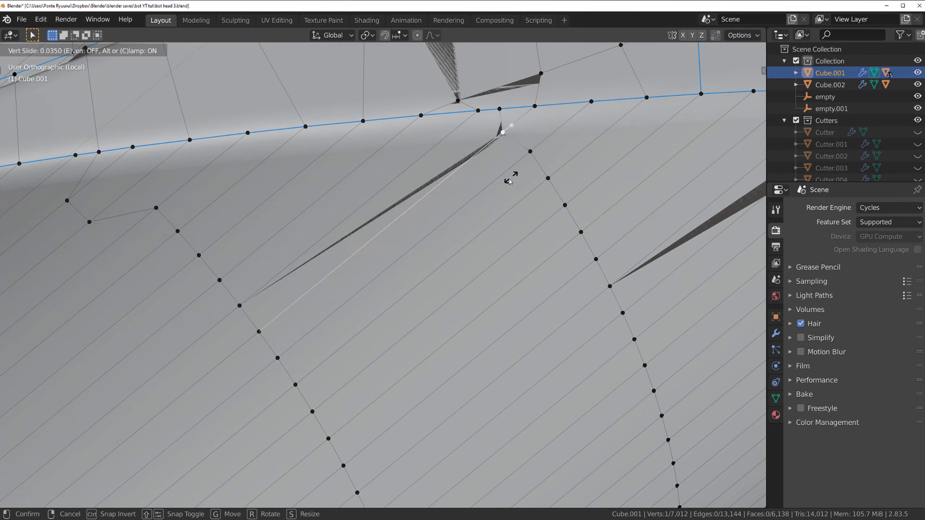
left_click(509, 179)
key("ctrl+KP_3")
scroll(388, 226, "up", 2)
Mark the selected rim edges sharp with the HOps menu
key("k")
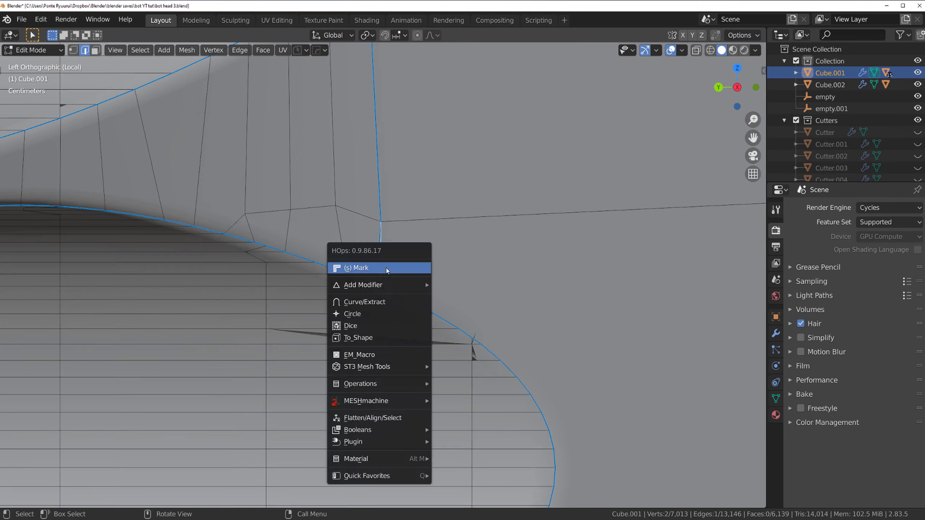
left_click(386, 268)
scroll(386, 268, "down", 3)
key("1")
scroll(270, 349, "up", 3)
Slide two more vertices along their edges to even out the rim topology
mouse_move(270, 276)
middle_mouse_down("shift")
mouse_move(270, 349)
mouse_move(424, 266)
mouse_move(392, 320)
middle_mouse_up("shift")
scroll(270, 349, "down", 3)
scroll(424, 266, "up", 4)
left_click(426, 301)
key("g")
key("g")
scroll(417, 262, "down", 4)
scroll(207, 306, "up", 3)
left_click(180, 363)
key("g")
key("g")
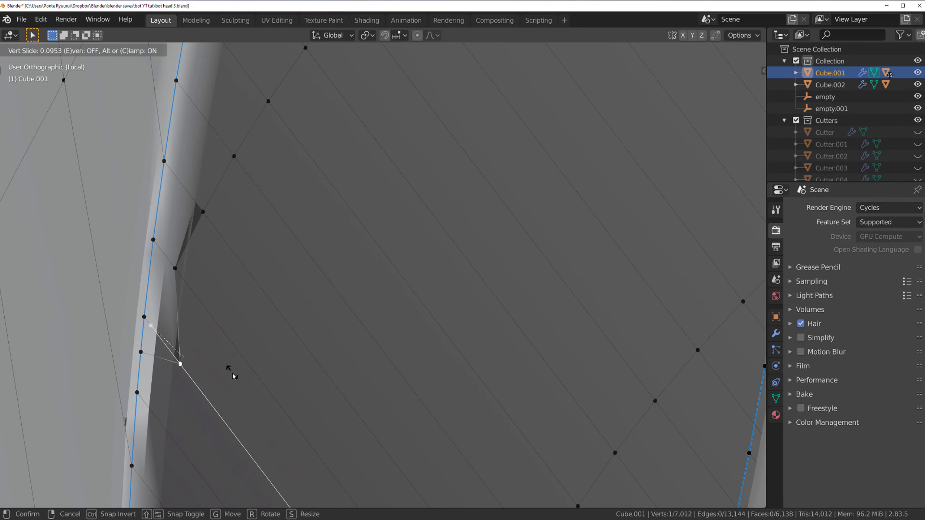
left_click(233, 376)
scroll(310, 202, "down", 3)
Check the shading, then add a centred edge loop around the eye hole
key("Tab")
key("Escape")
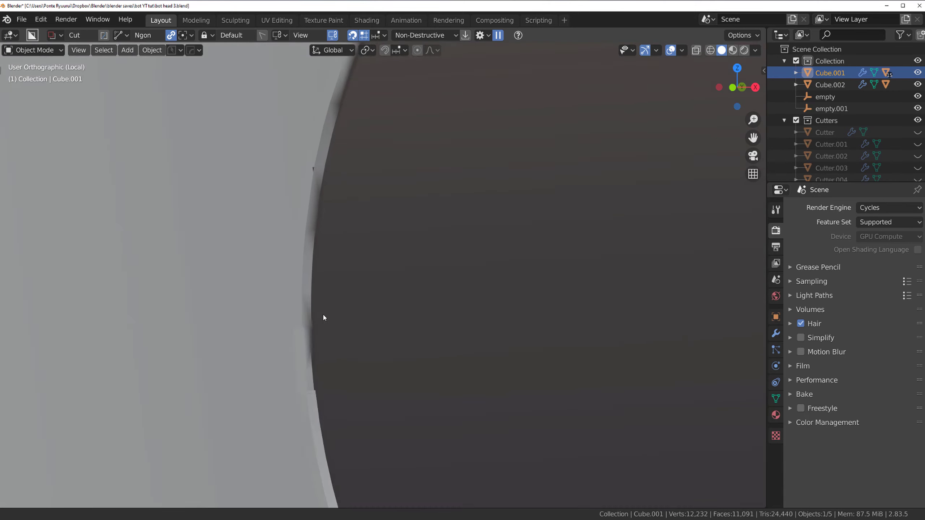
scroll(272, 241, "down", 3)
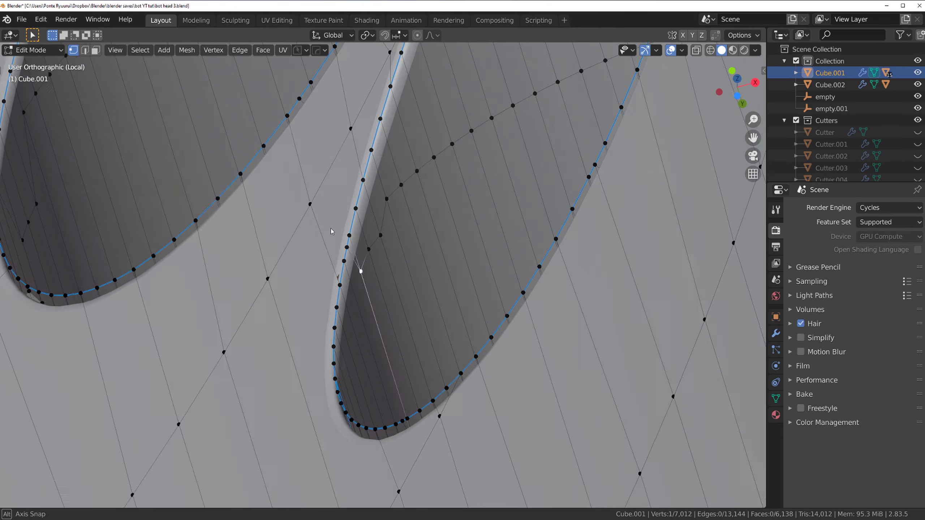
scroll(331, 229, "up", 4)
mouse_move(363, 270)
middle_mouse_down()
mouse_move(377, 284)
mouse_move(312, 306)
middle_mouse_up()
key("ctrl+r")
left_click(312, 307)
right_click(313, 306)
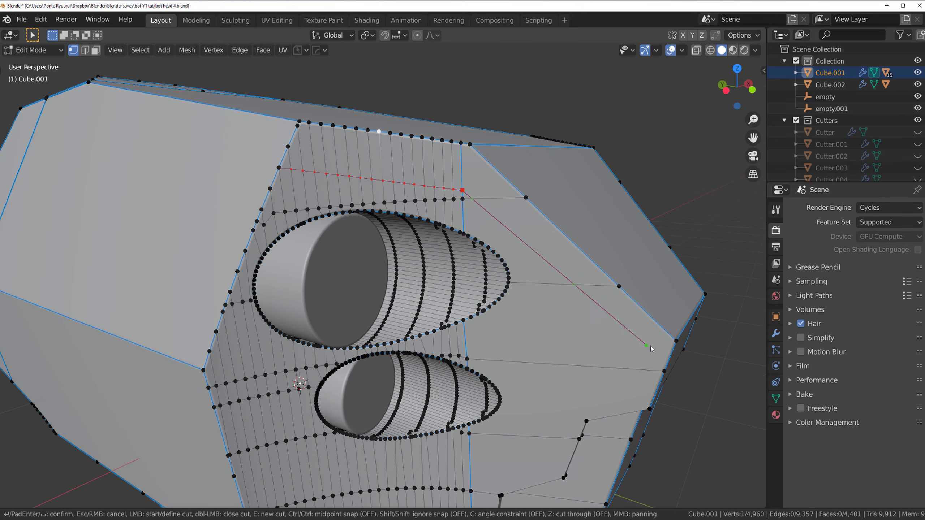
Orbit the view to see the whole head with its new panel plate
middle_click_drag(651, 349, 670, 279)
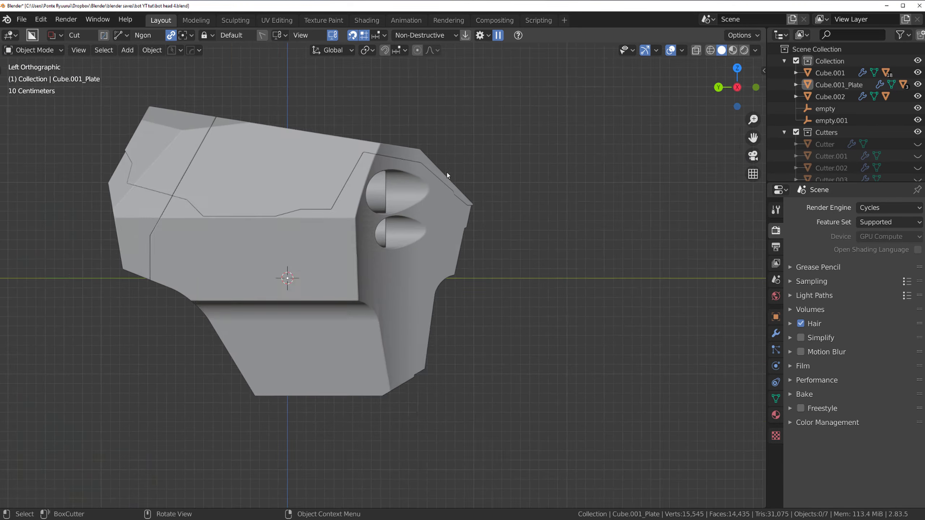
Draw a long box cut and a polygon cut across the top of the plate
left_click_drag(341, 117, 363, 203)
left_click(61, 134)
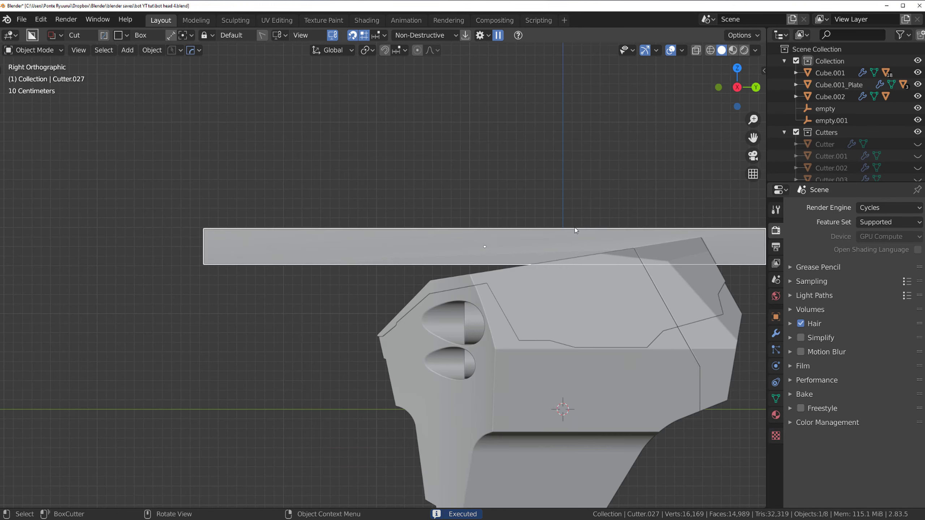
left_click(338, 245)
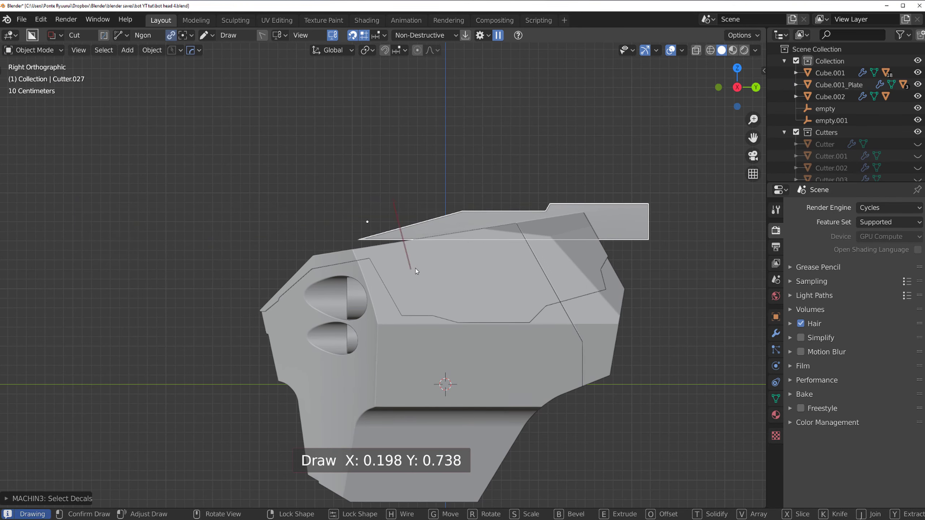
left_click(338, 245)
middle_click_drag(437, 255, 298, 230)
Add a triangular Ngon cut and a slot cut in the plate top
left_click(236, 165)
left_click(298, 230)
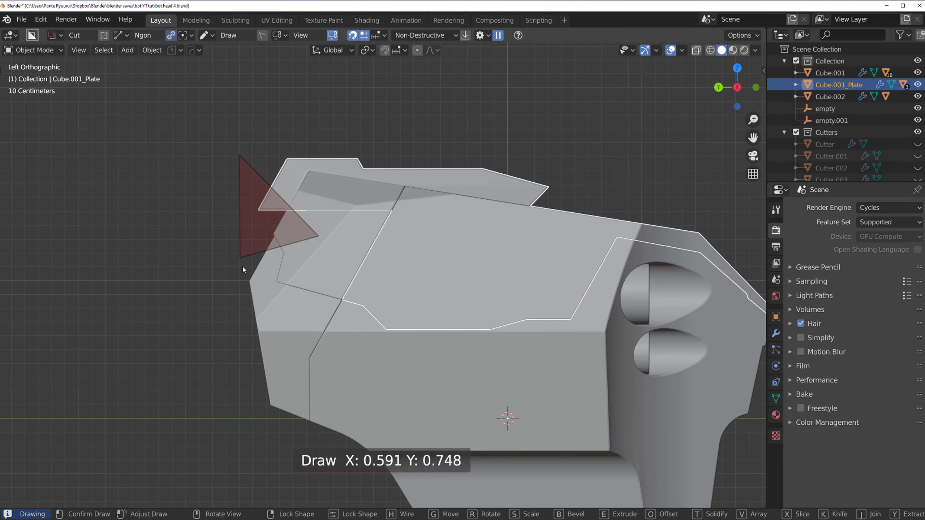
left_click(242, 265)
mouse_move(243, 265)
middle_mouse_down()
mouse_move(448, 189)
mouse_move(482, 155)
middle_mouse_up()
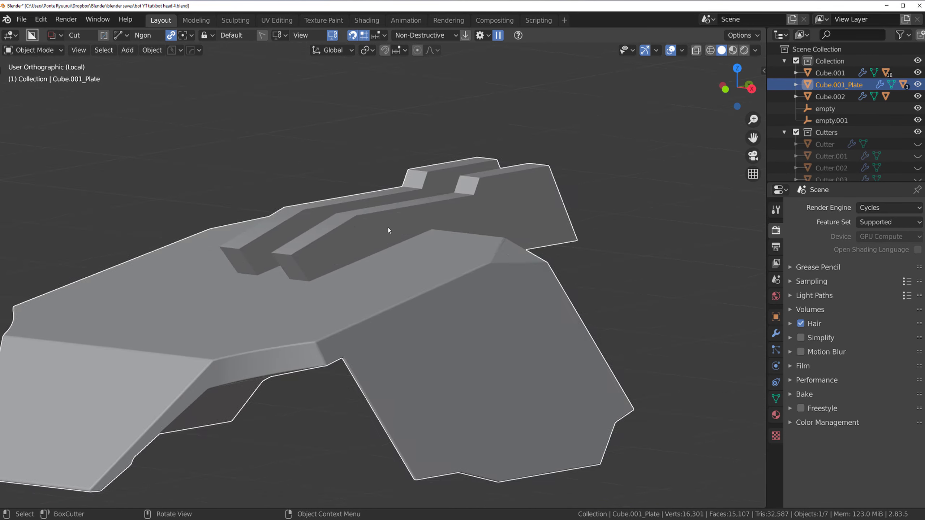
scroll(383, 188, "down", 2, "ctrl")
left_click(335, 199)
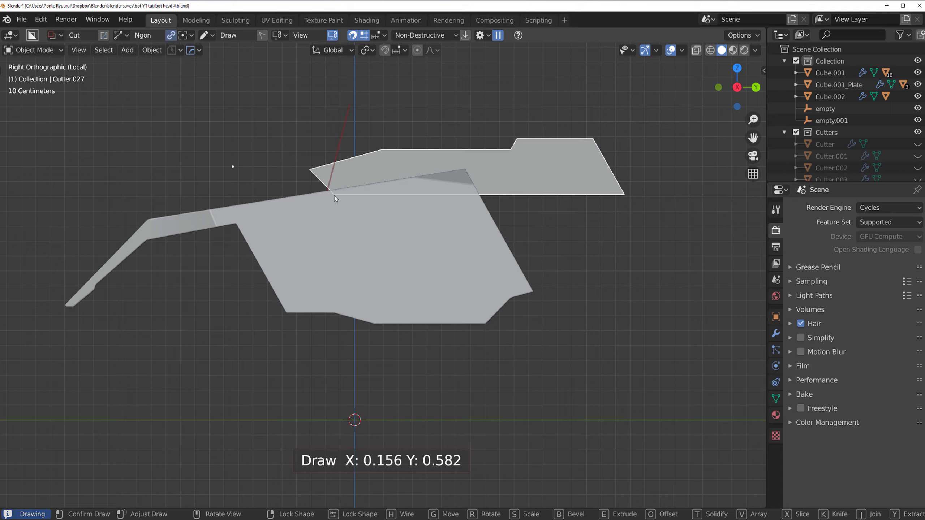
left_click(586, 225)
middle_click_drag(586, 226, 555, 295)
Inspect the sliced plate in local view from the right side, undoing the last change
key("KP_3")
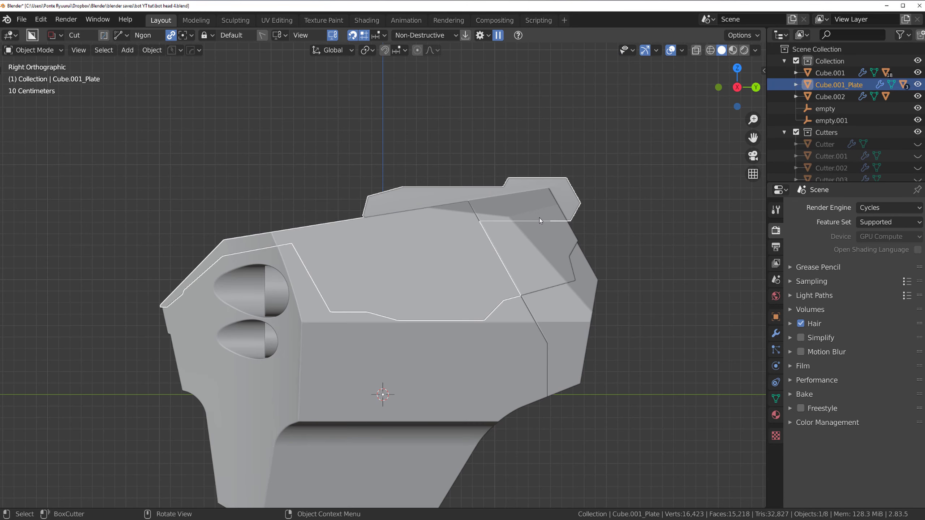
left_click_drag(539, 218, 230, 160)
key("Escape")
key("KP_Divide")
key("KP_Divide")
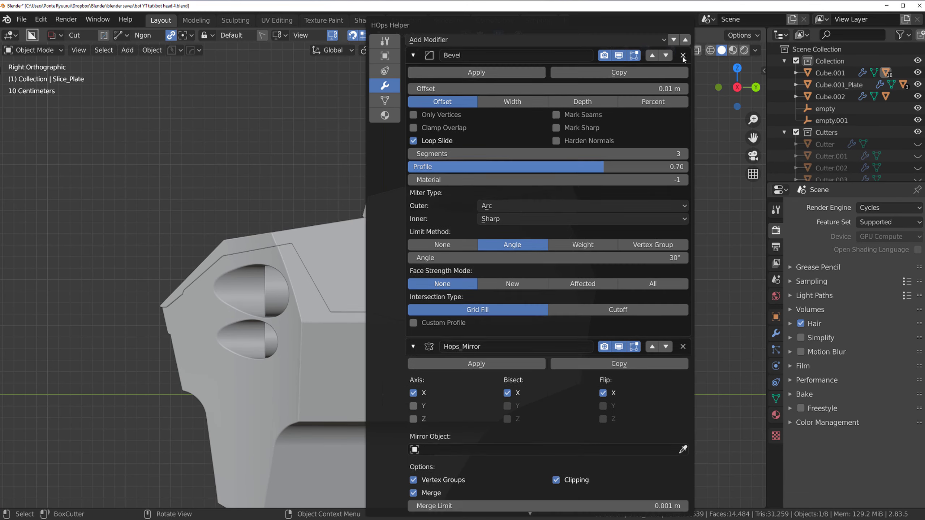
mouse_move(452, 233)
middle_mouse_down()
mouse_move(413, 228)
mouse_move(358, 298)
middle_mouse_up()
scroll(287, 259, "up", 3)
key("ctrl+z")
mouse_move(288, 259)
middle_mouse_down()
mouse_move(351, 263)
mouse_move(474, 242)
middle_mouse_up()
scroll(351, 263, "down", 5)
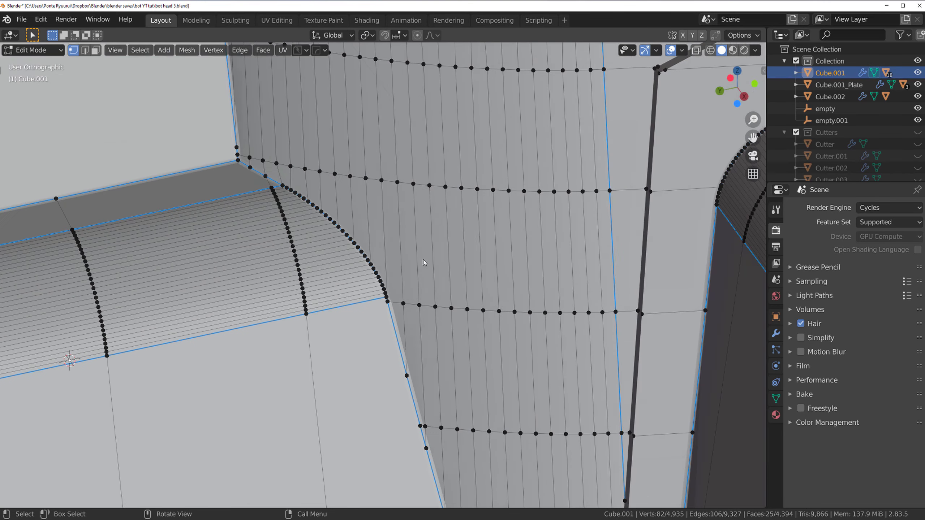
Dissolve stray vertices at Cube.001's hole corner, then pick a ring edge in edge mode
scroll(423, 260, "up", 3)
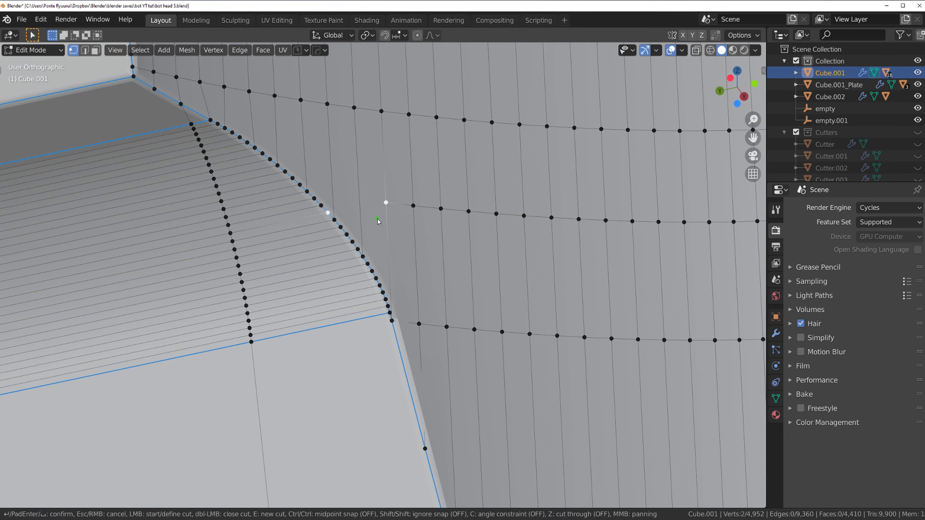
key("ctrl+r")
left_click(385, 200)
scroll(298, 264, "up", 3)
key("alt+3")
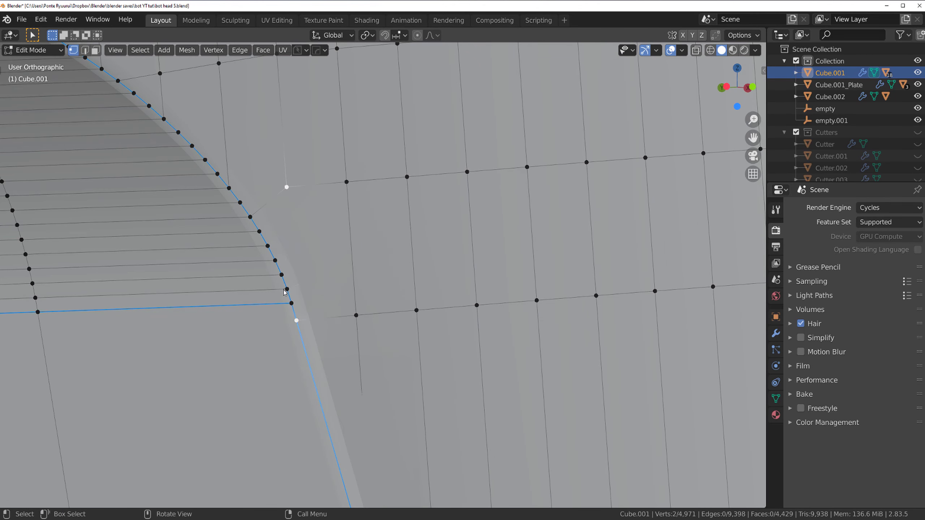
mouse_move(287, 186)
middle_mouse_down()
mouse_move(318, 322)
mouse_move(349, 283)
middle_mouse_up()
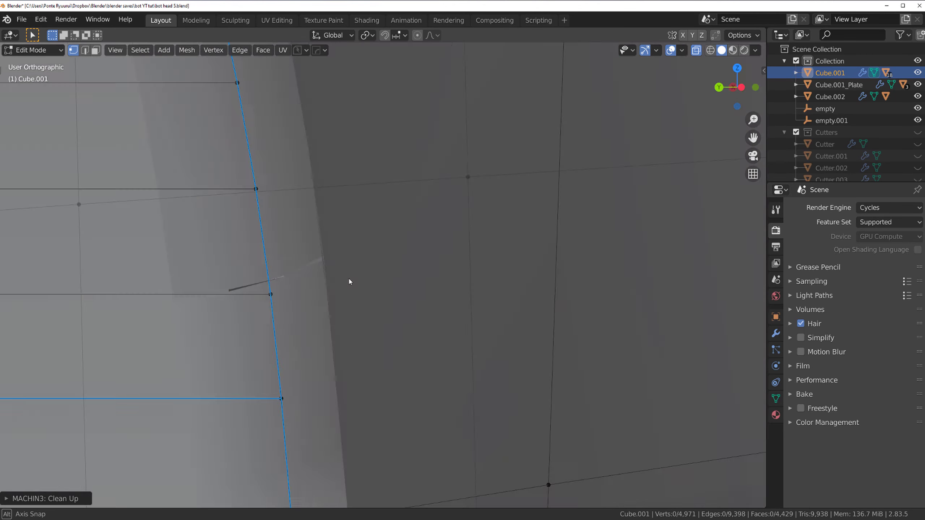
key("2")
left_click(523, 244)
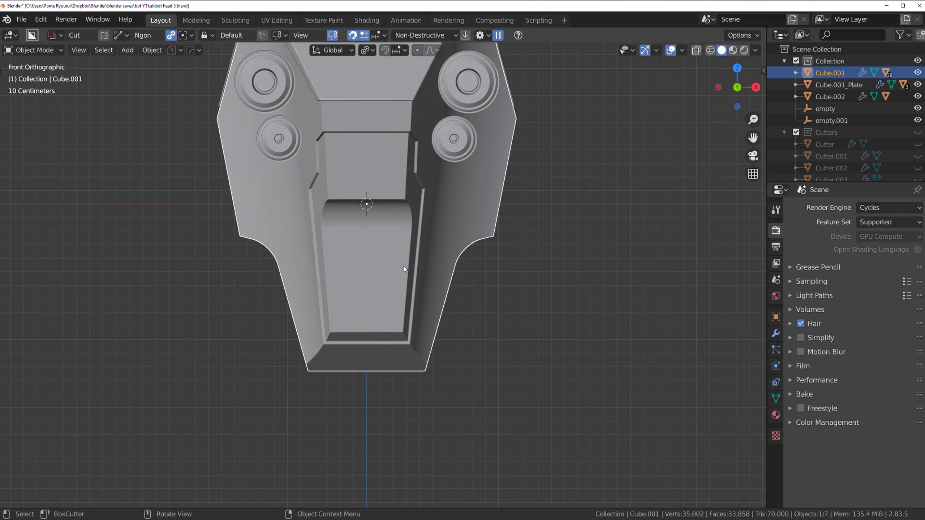
Cut a cylindrical groove through the side of the head with a round BoxCutter cutter
left_click_drag(348, 249, 386, 381)
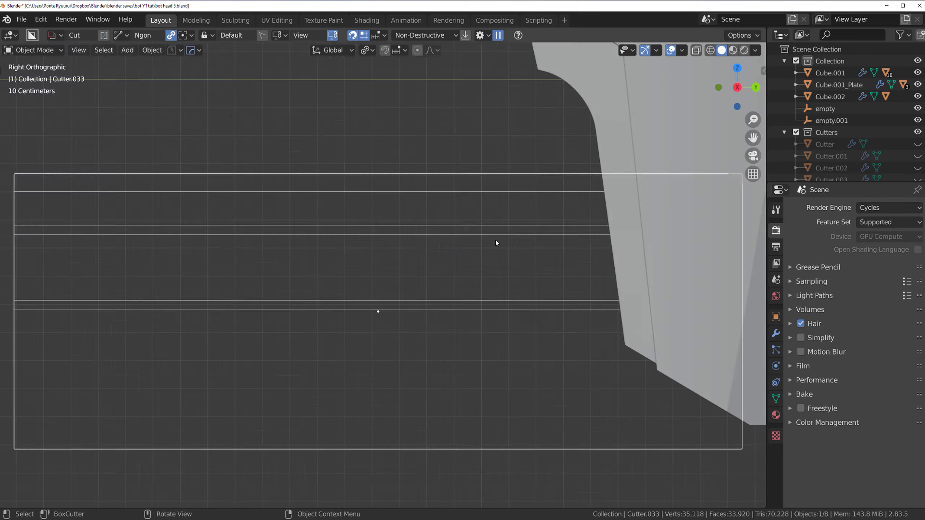
left_click_drag(330, 260, 347, 276)
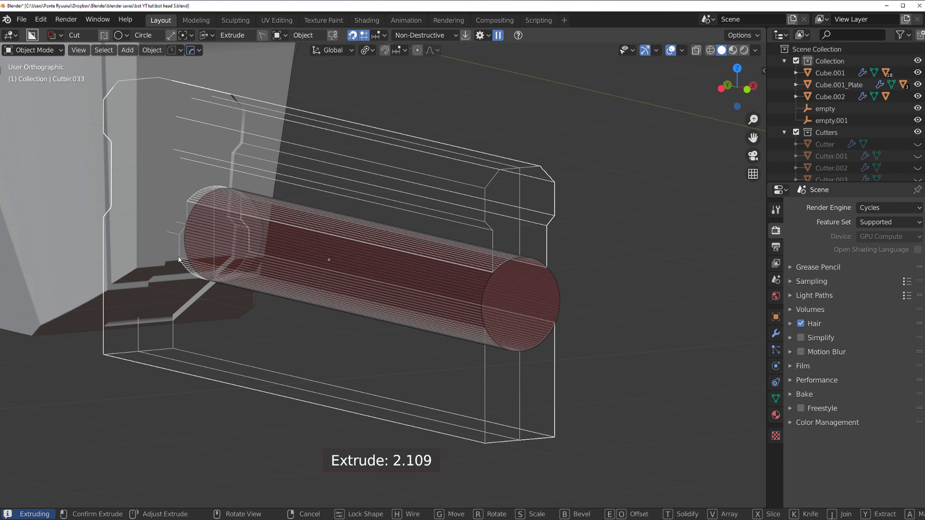
middle_click_drag(178, 259, 417, 252)
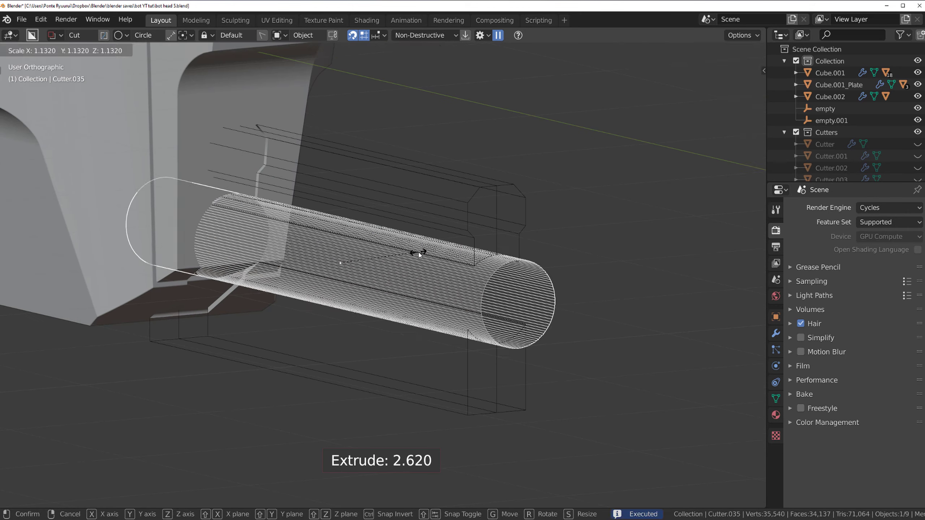
left_click(401, 245)
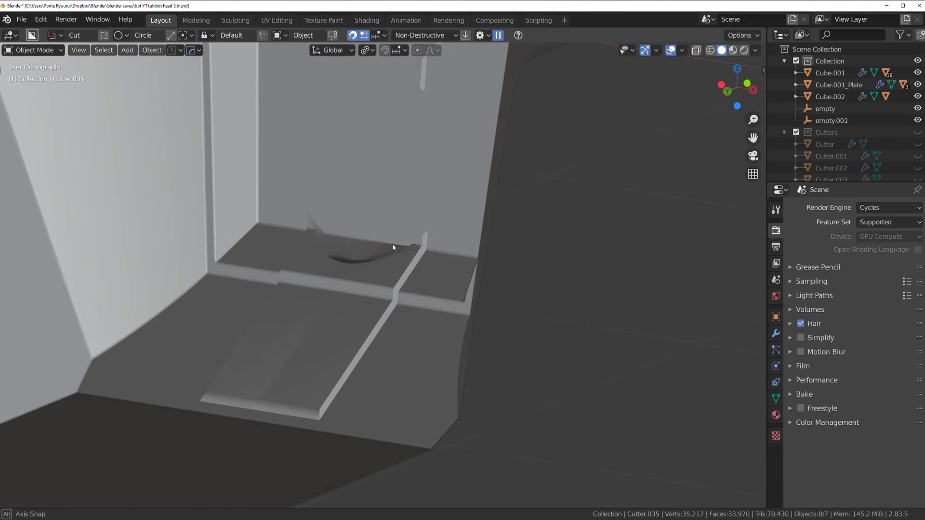
Flatten the vertices along the curved groove cut onto one plane
left_click(394, 272)
key("q")
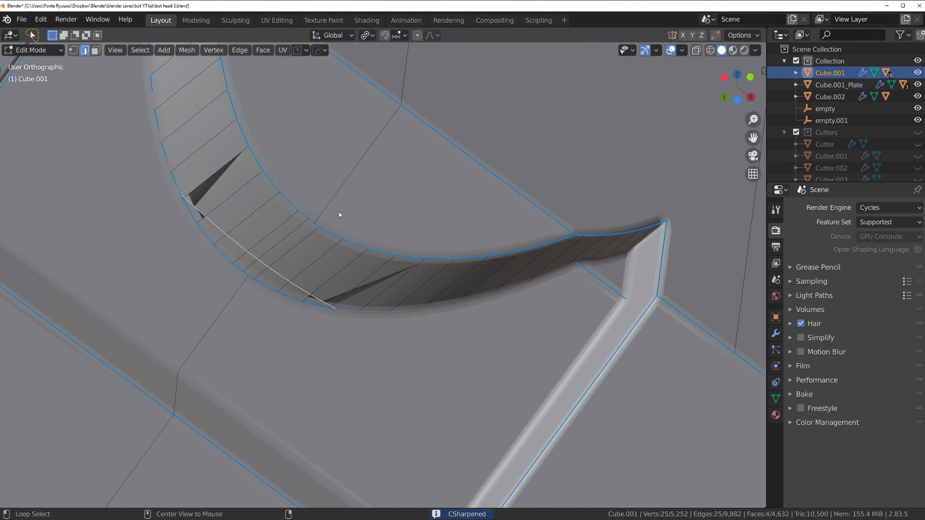
middle_click_drag(252, 229, 320, 306)
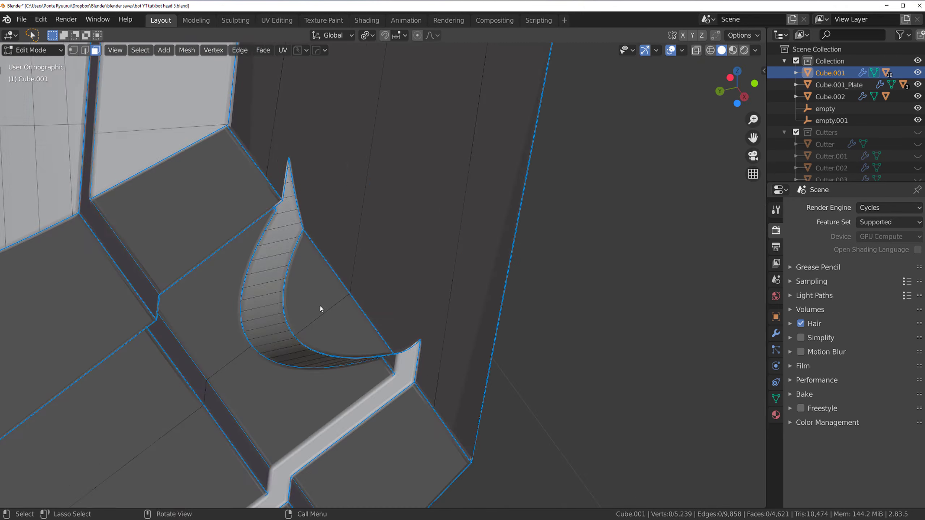
key("1")
mouse_move(413, 315)
middle_mouse_down()
mouse_move(295, 305)
mouse_move(382, 245)
mouse_move(389, 299)
middle_mouse_up()
key("Tab")
scroll(389, 299, "down", 3)
middle_click_drag(357, 207, 426, 379)
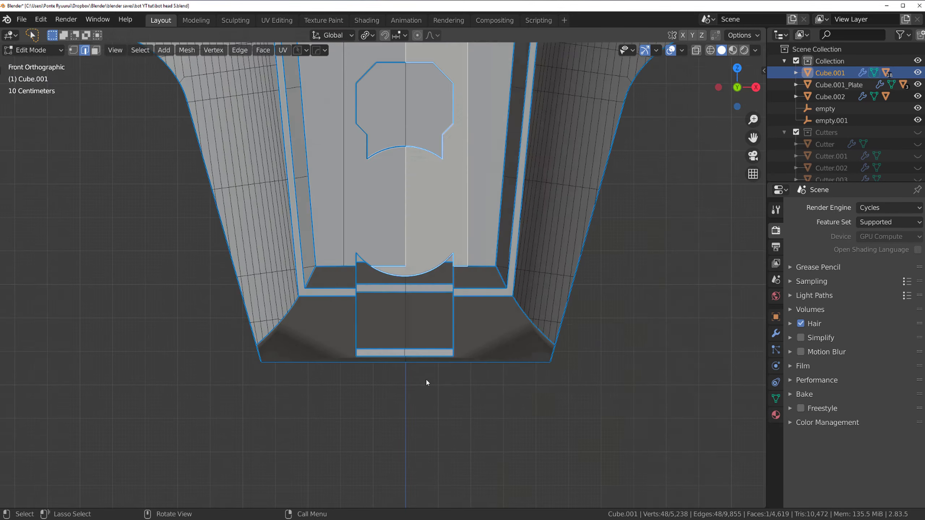
scroll(468, 291, "down", 3)
middle_click_drag(468, 291, 241, 218)
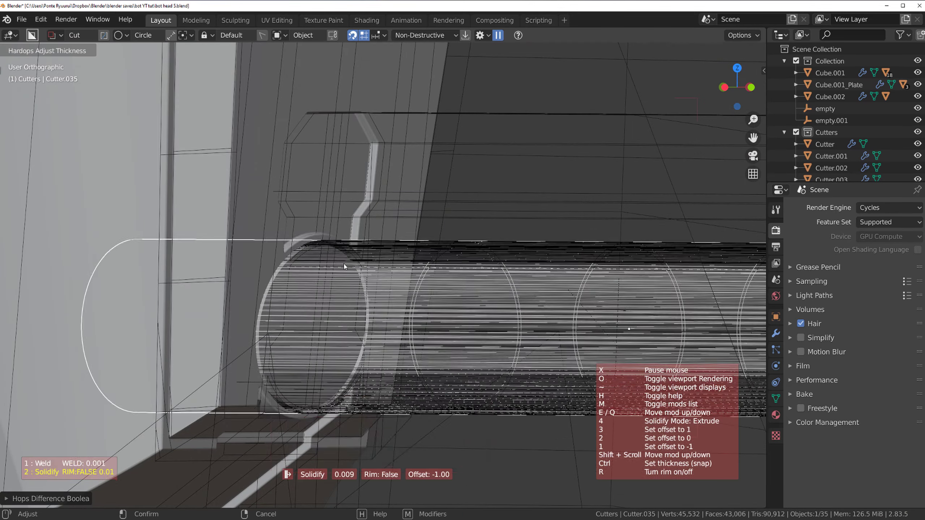
middle_click_drag(344, 263, 337, 211)
Sharpen the head, dissolve the extra curve edges, and save as bot head 6
key("shift+q")
key("Tab")
left_click(308, 283)
key("x")
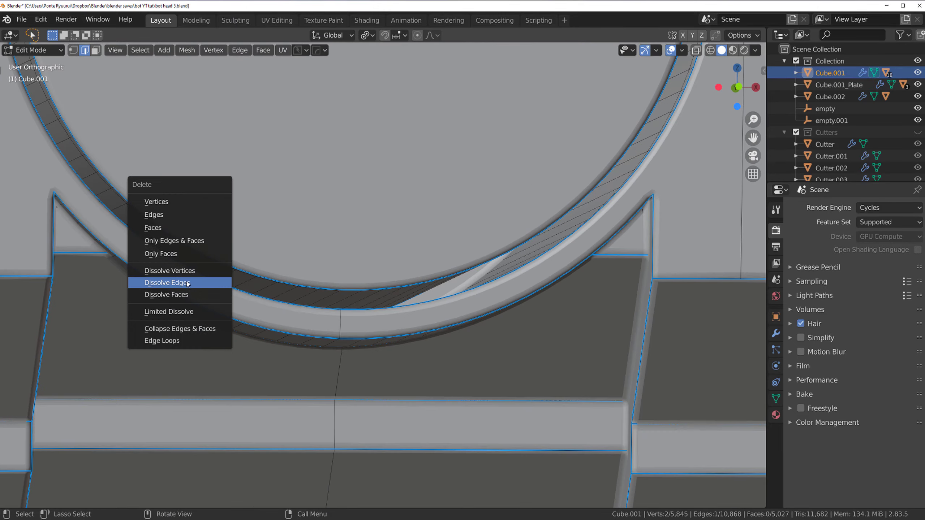
scroll(469, 271, "down", 5)
key("Tab")
scroll(432, 246, "up", 5)
left_click(169, 95)
Extract the selected cheek faces of the head into a thin plate panel
mouse_move(169, 101)
middle_mouse_down()
mouse_move(455, 214)
mouse_move(318, 175)
mouse_move(308, 244)
mouse_move(372, 196)
mouse_move(405, 247)
mouse_move(406, 211)
mouse_move(361, 193)
mouse_move(430, 273)
mouse_move(343, 272)
middle_mouse_up()
left_click(404, 247)
key("Tab")
left_click(343, 271)
Finalize the plate thickness and view the head from the front
left_click(367, 302)
key("q")
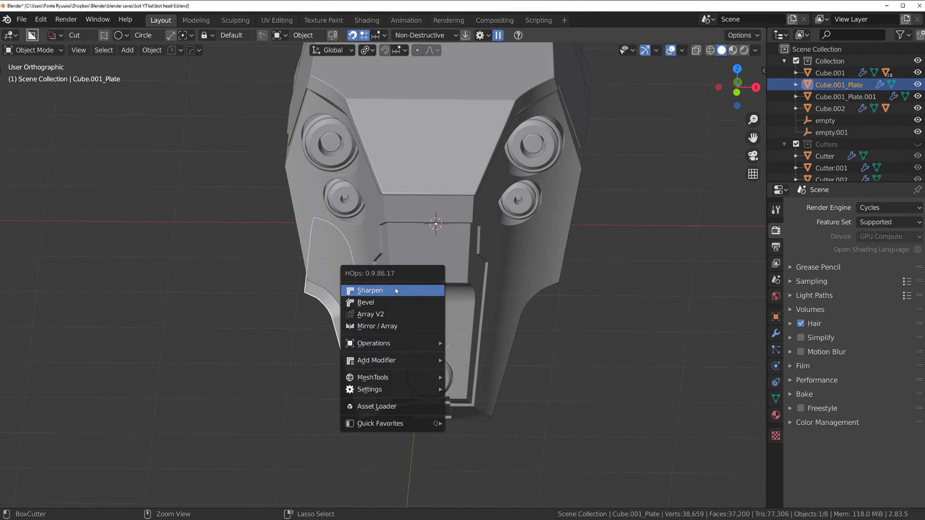
key("Escape")
key("KP_1")
scroll(380, 285, "up", 5)
Snap the plate's origin, enlarge it slightly, and slash-cut it off the head as Cube.003
key("shift+s")
left_click(436, 231)
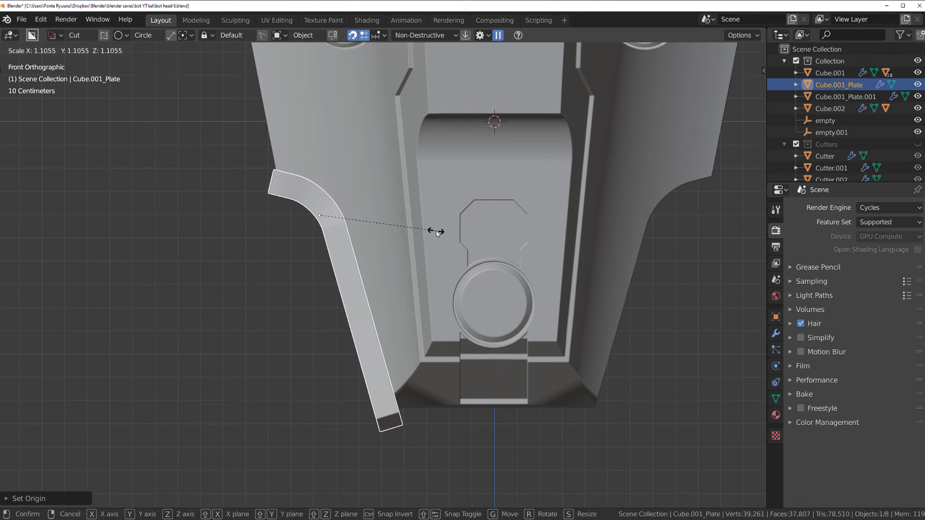
middle_click_drag(437, 231, 361, 218)
key("q")
left_click(443, 275)
scroll(383, 230, "up", 3)
scroll(382, 230, "down", 5)
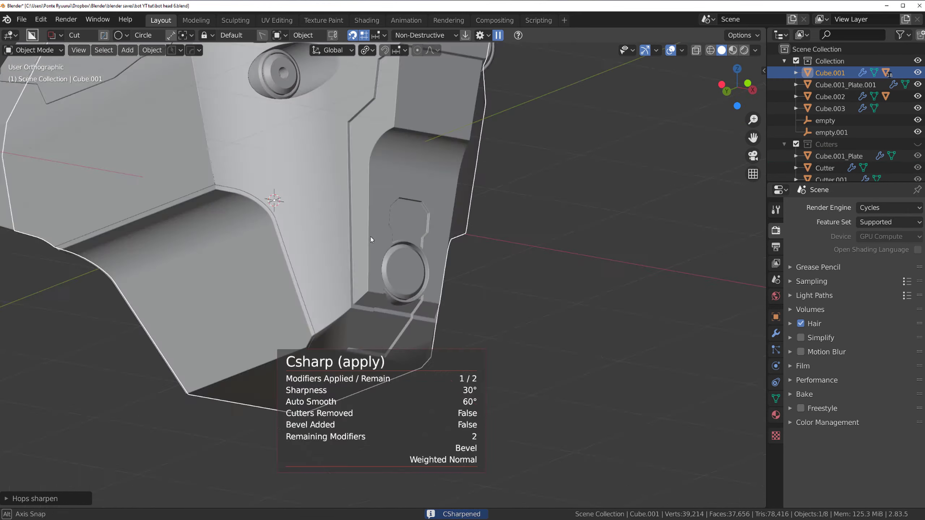
Select the connected face strip on Cube.003 and align the view to it
key("Tab")
left_click(348, 252)
key("Tab")
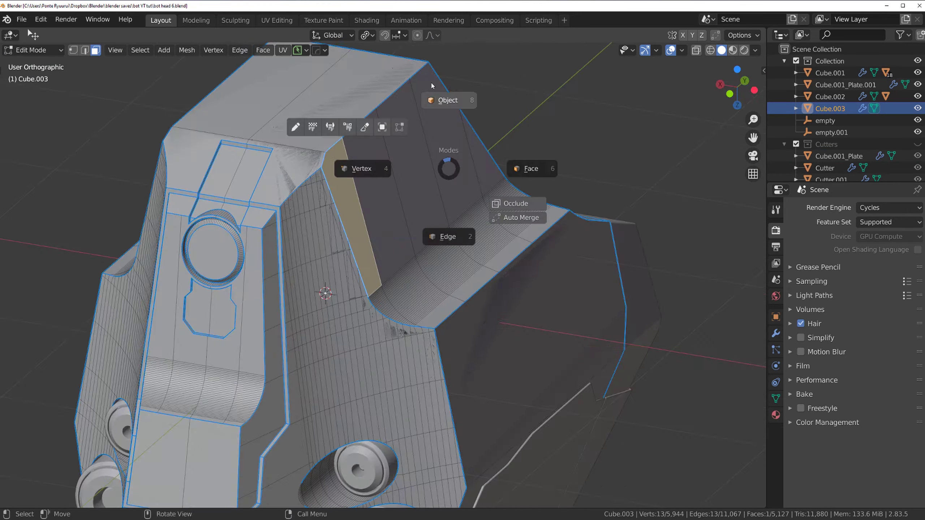
left_click(444, 97)
key("Tab")
key("q")
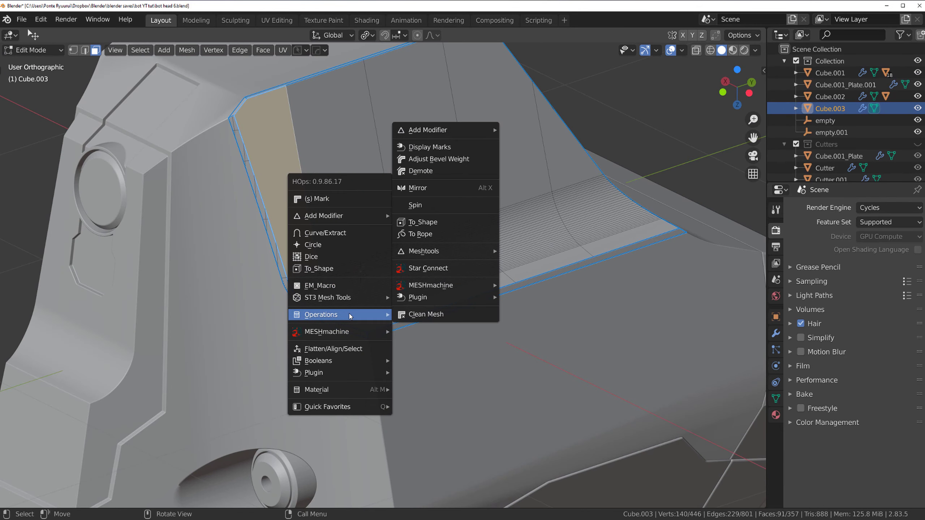
left_click(422, 380)
Cut two thin slots into the panel from the bottom view, one rotated at an angle
left_click(413, 257)
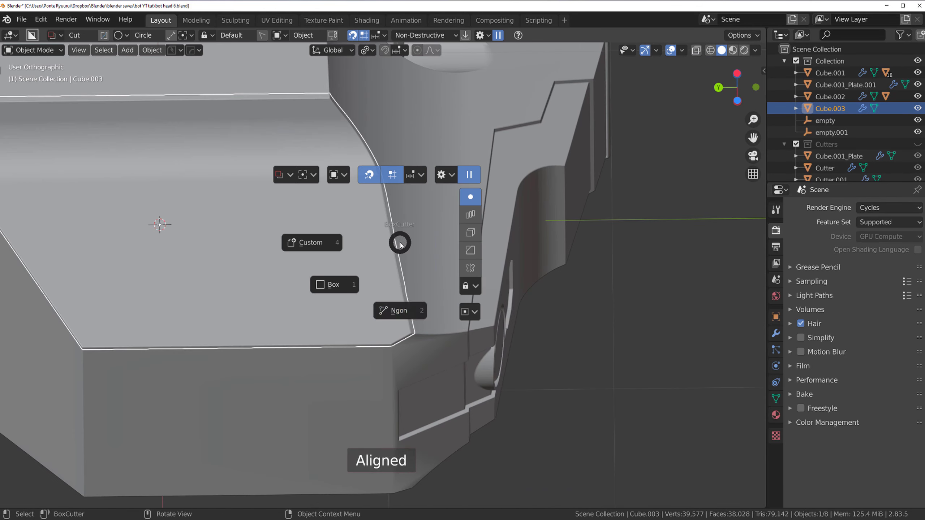
left_click_drag(232, 329, 282, 331)
left_click(432, 369)
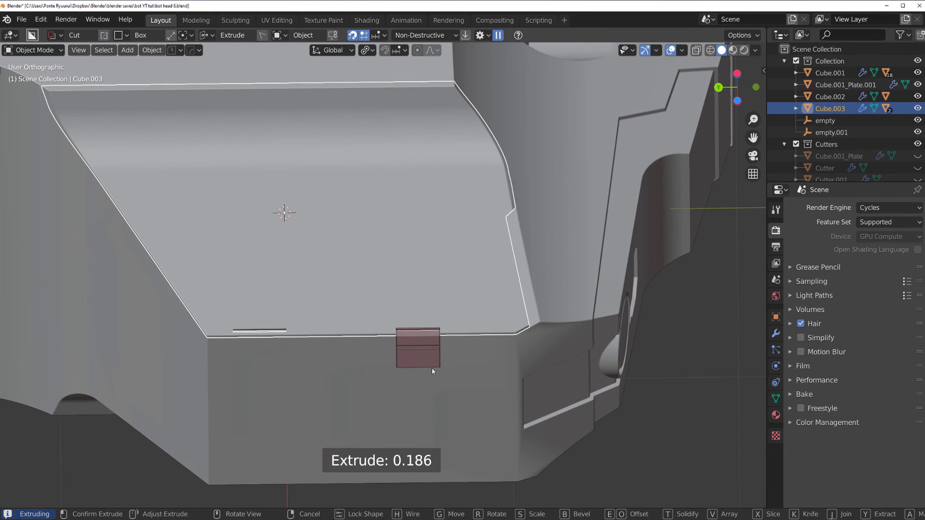
scroll(364, 252, "up", 3)
left_click_drag(206, 241, 212, 296)
key("r")
left_click(296, 221)
mouse_move(296, 221)
middle_mouse_down()
mouse_move(500, 260)
mouse_move(377, 313)
middle_mouse_up()
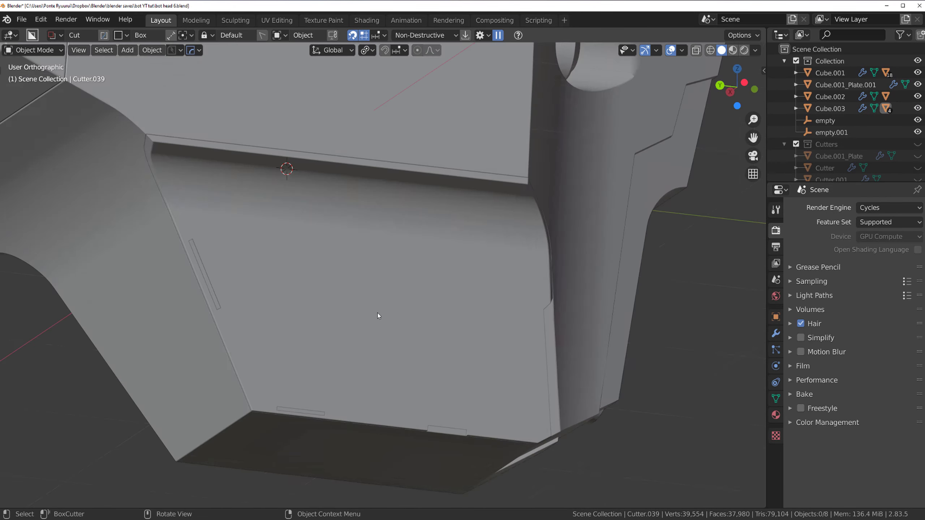
left_click(234, 339)
Cut a slot along the panel's side and an angled notch across its top edge
mouse_move(234, 338)
middle_mouse_down()
mouse_move(387, 232)
mouse_move(358, 235)
middle_mouse_up()
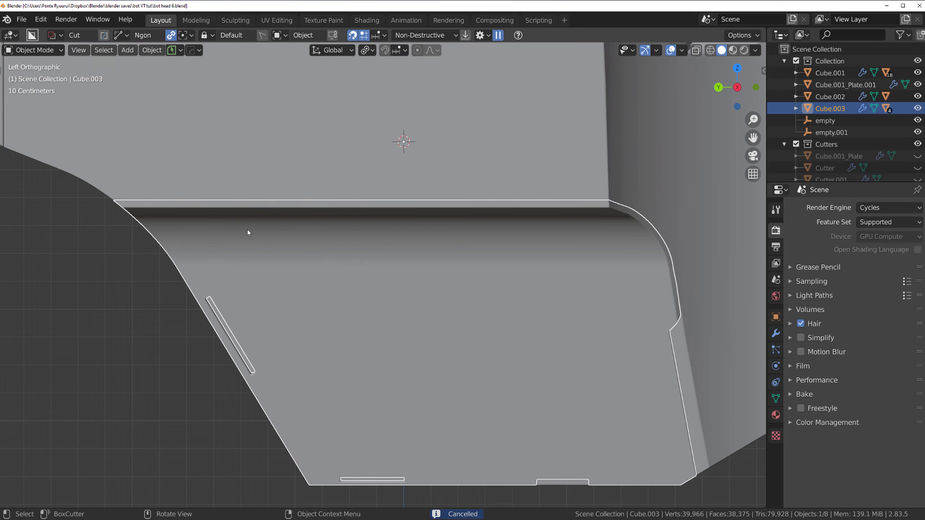
left_click_drag(247, 230, 467, 257)
left_click(282, 208)
left_click_drag(282, 208, 434, 250)
left_click(433, 250)
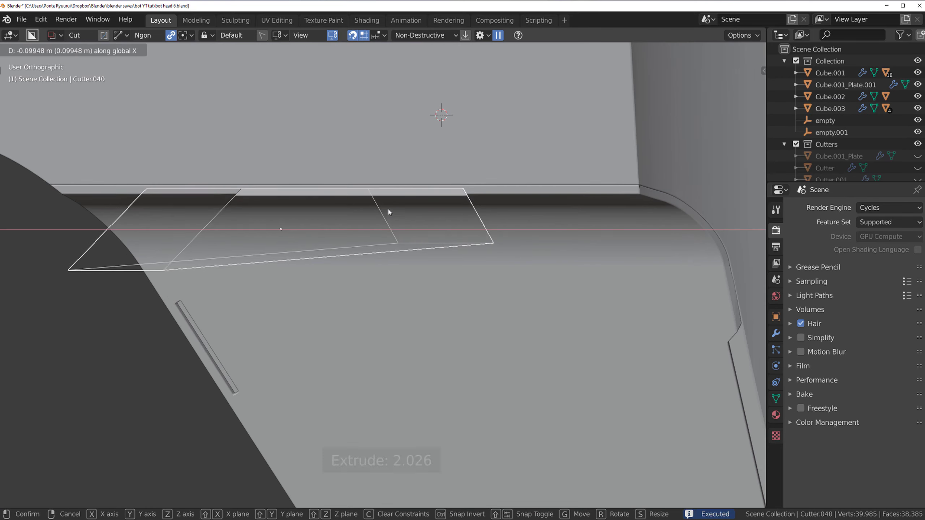
mouse_move(434, 251)
middle_mouse_down()
mouse_move(320, 248)
mouse_move(313, 269)
middle_mouse_up()
Move the Cube.003 panel to its new position on the head
scroll(314, 272, "up", 5)
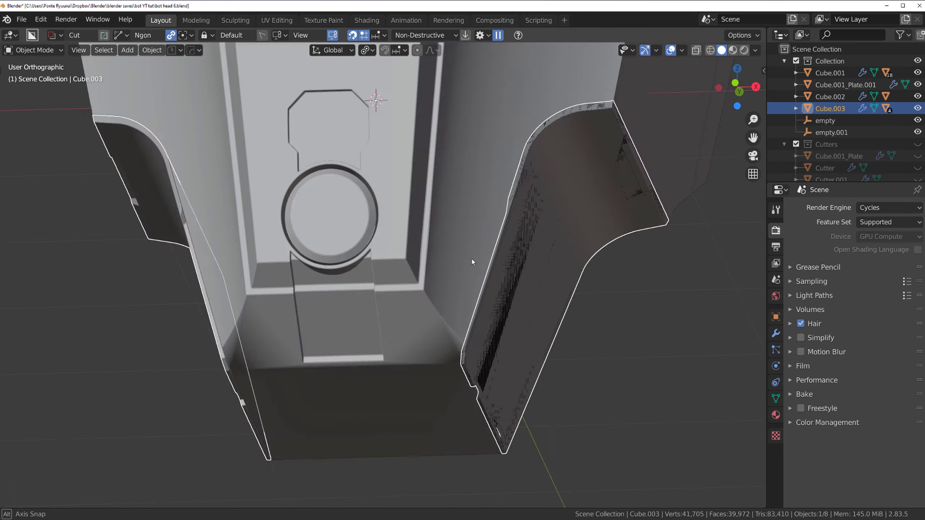
right_click(419, 207)
scroll(514, 310, "down", 4)
left_click(515, 310)
key("g")
left_click(488, 279)
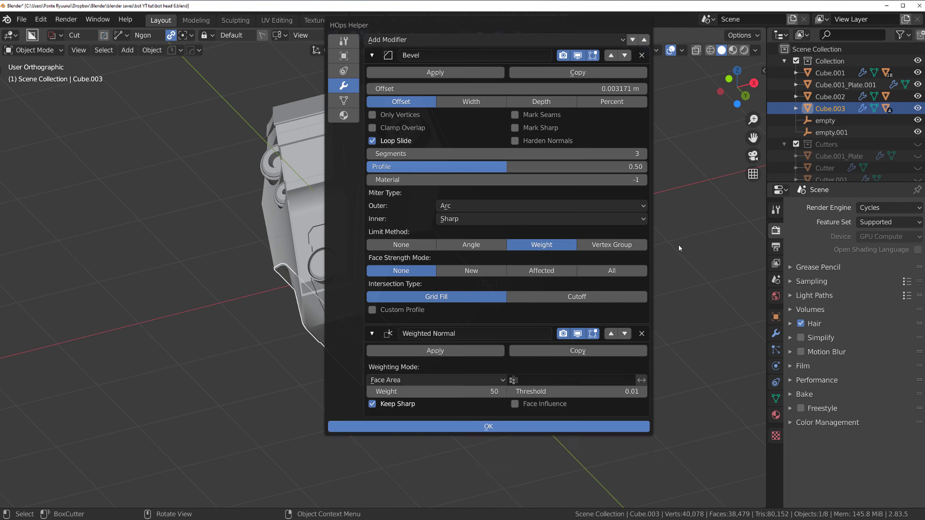
Mirror Cube.003 across the head Cube.001 onto the other side
key("KP_1")
left_click(292, 243, "shift")
key("ctrl+2")
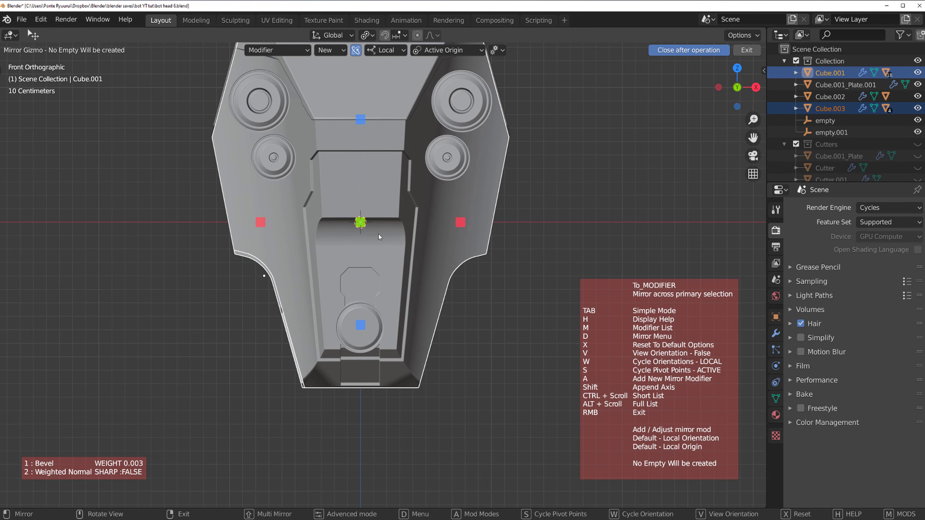
left_click(379, 234)
mouse_move(379, 234)
middle_mouse_down()
mouse_move(366, 281)
mouse_move(352, 199)
mouse_move(402, 177)
middle_mouse_up()
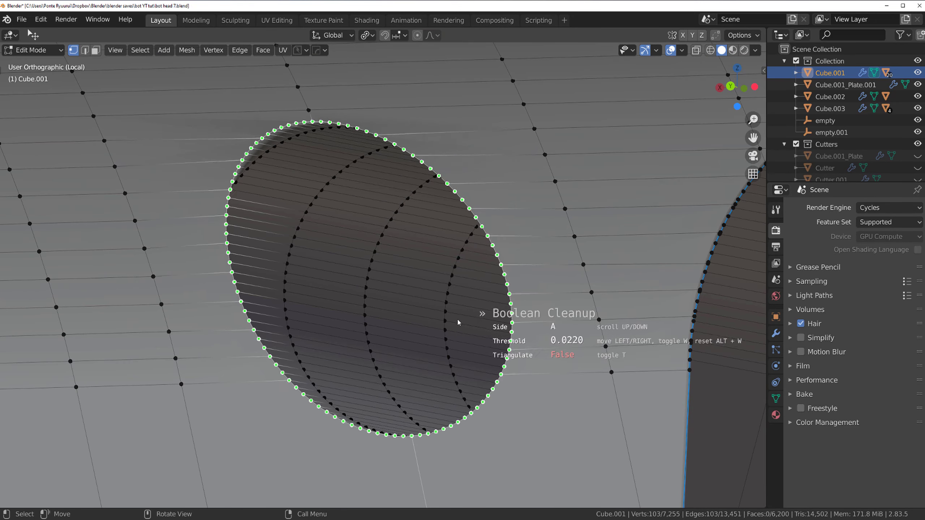
Run Boolean Cleanup on the round hole's edges
key("Tab")
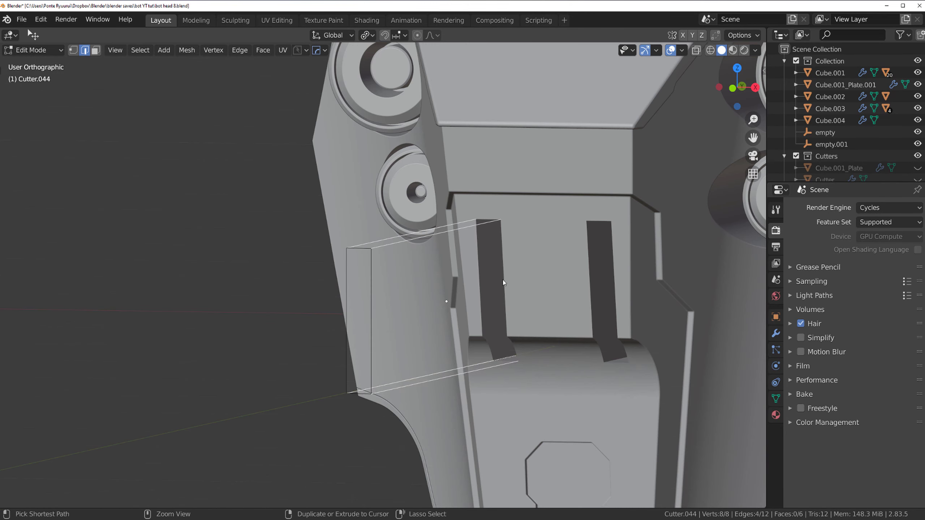
Outset the cutter as a shell and draw an Ngon cut across the forehead faceplate
key("q")
left_click(560, 257)
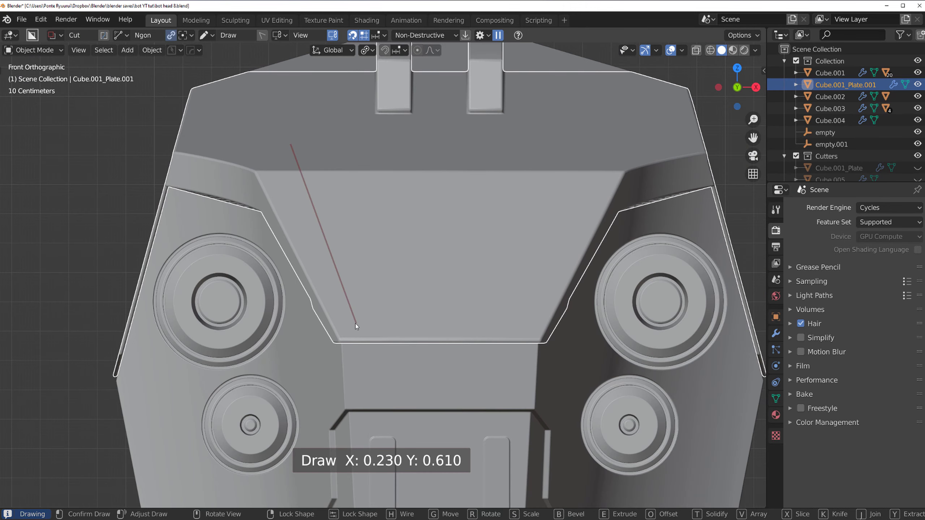
left_click_drag(291, 146, 597, 143)
middle_click_drag(597, 144, 512, 165)
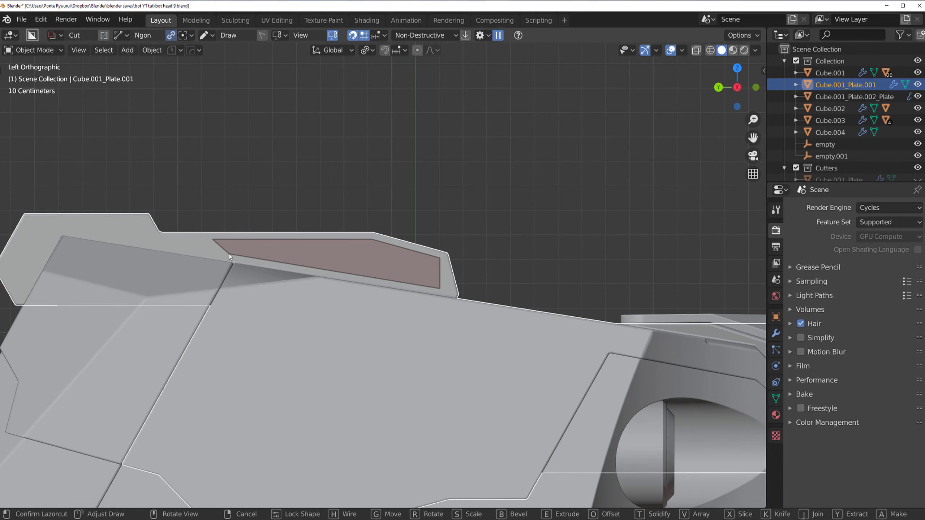
Finish the faceplate cut and bevel the new cutter's edges
left_click(316, 268)
key("q")
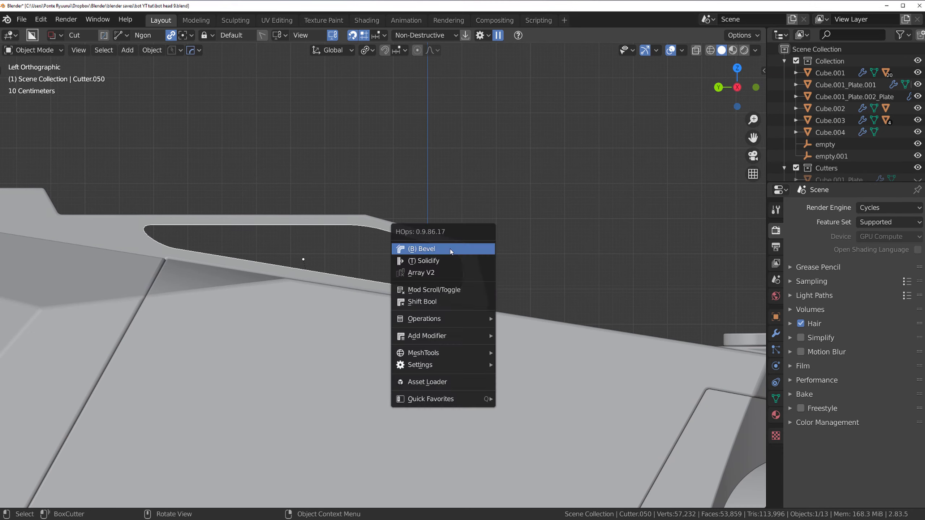
key("b")
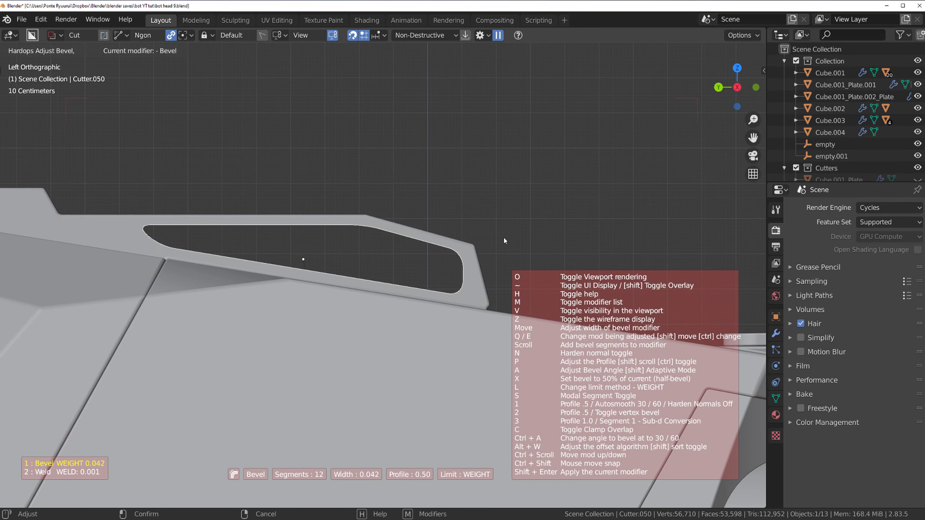
left_click(503, 236)
mouse_move(370, 217)
middle_mouse_down()
mouse_move(414, 240)
mouse_move(436, 236)
mouse_move(419, 230)
middle_mouse_up()
Knife-cut the forehead plate's mesh and isolate the plate in view
left_click(419, 230)
key("Tab")
key("k")
scroll(490, 205, "up", 2)
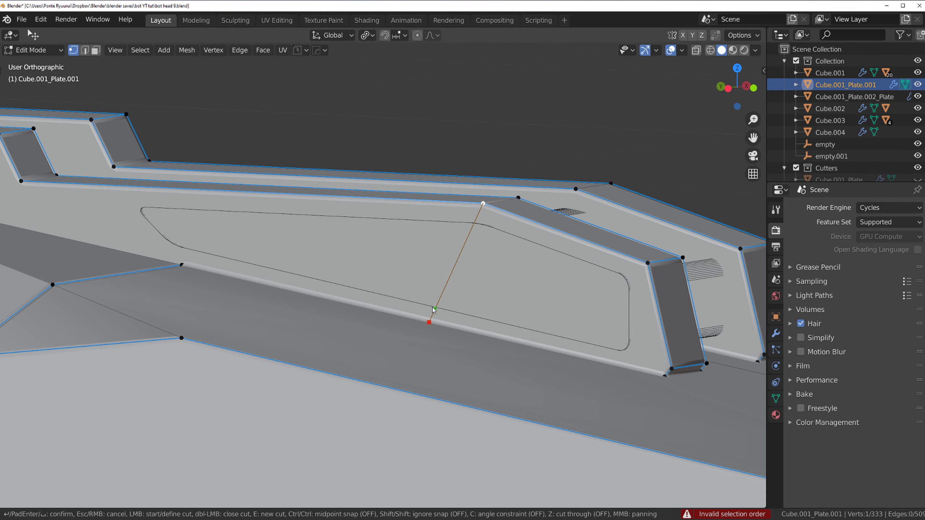
scroll(427, 315, "up", 2)
key("Return")
key("Tab")
middle_click_drag(446, 329, 426, 224)
key("KP_Divide")
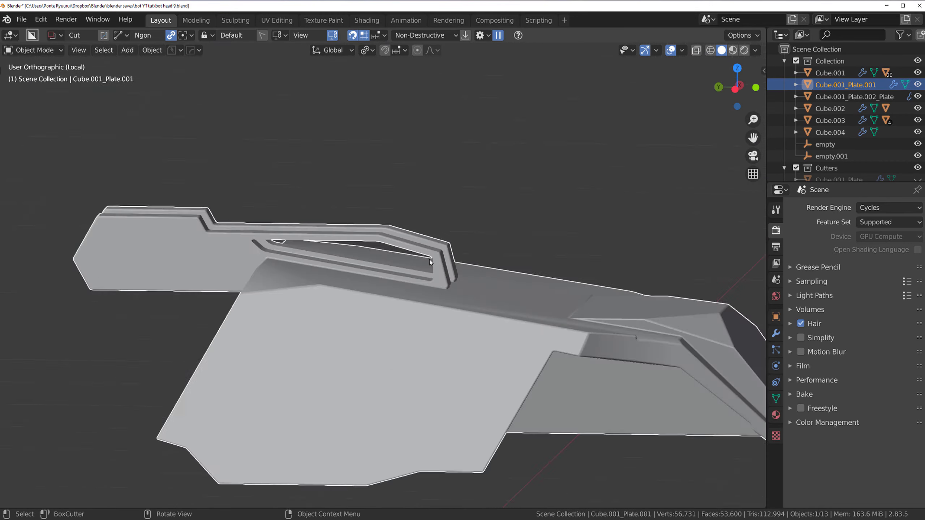
Delete the unwanted selection and mark the head's edges as sharp
key("q")
left_click(419, 313)
key("Delete")
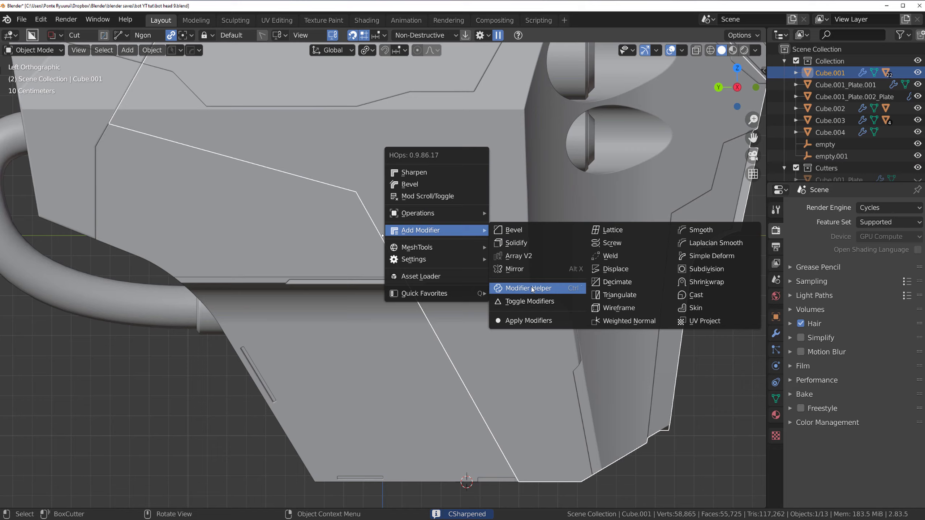
key("q")
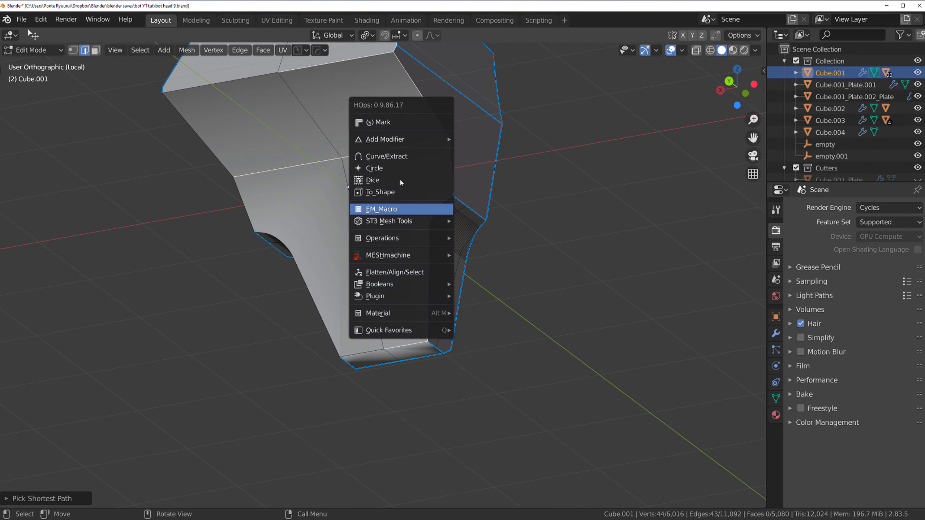
left_click(401, 178)
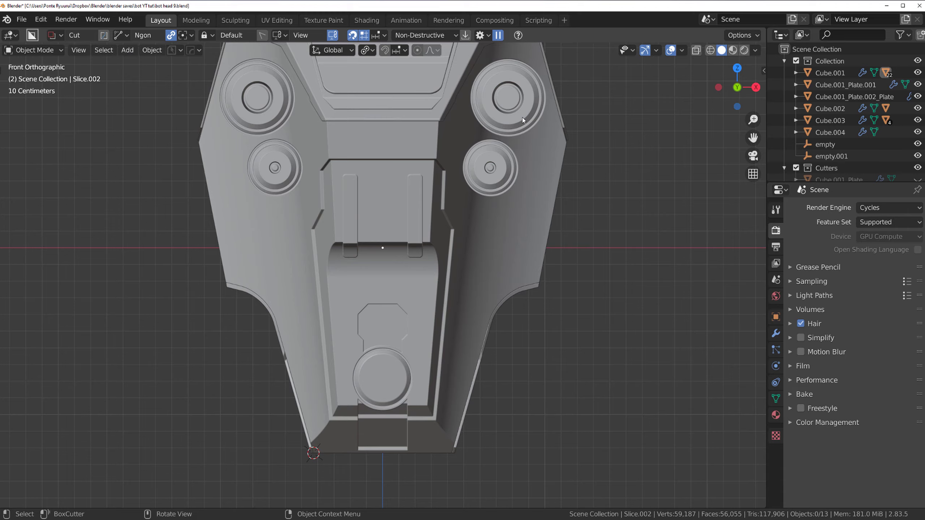
Cut a beveled box recess into the back panel of the head
middle_click_drag(523, 120, 370, 207)
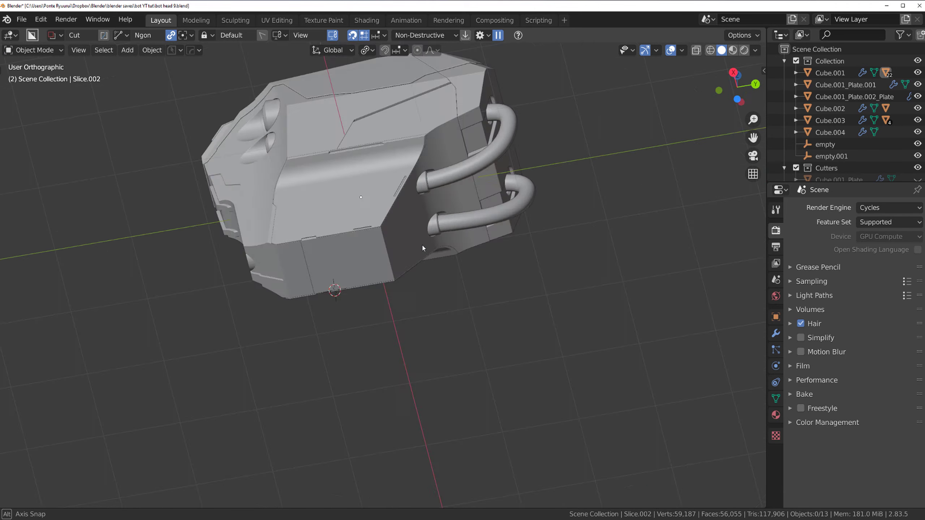
key("d")
left_click_drag(290, 289, 453, 174)
key("b")
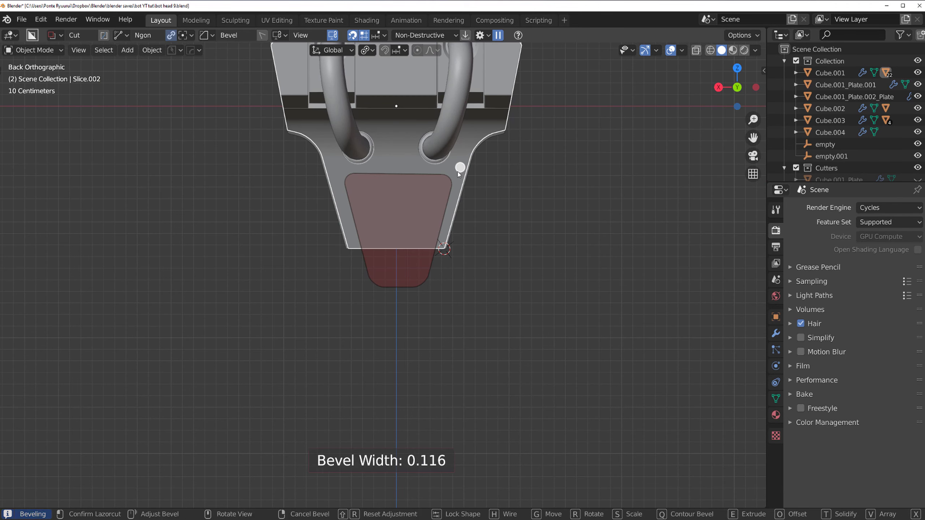
mouse_move(452, 173)
middle_mouse_down()
mouse_move(519, 225)
mouse_move(257, 309)
mouse_move(332, 228)
mouse_move(364, 219)
mouse_move(396, 304)
middle_mouse_up()
left_click(519, 226)
key("Tab")
Slice the panel and delete the unwanted slice piece
key("q")
left_click(332, 229)
left_click(376, 239)
key("q")
left_click(364, 219)
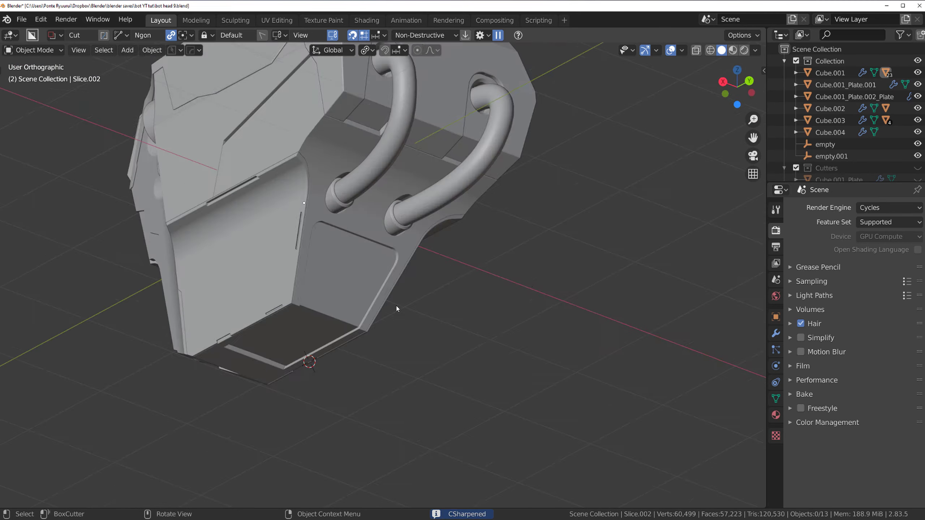
Draw a new cutter box on the head's underside from the back view
key("ctrl+KP_1")
mouse_move(369, 231)
middle_mouse_down()
mouse_move(334, 190)
mouse_move(562, 301)
mouse_move(363, 206)
middle_mouse_up()
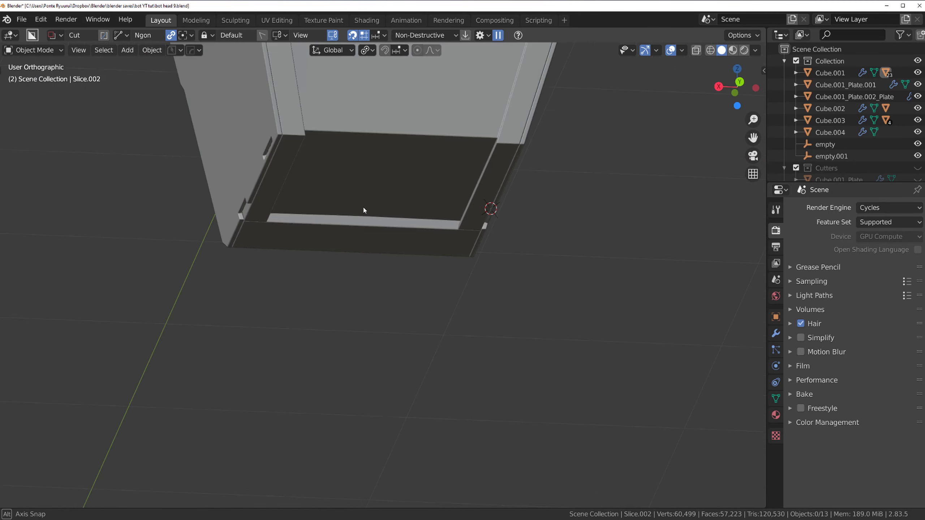
key("ctrl+KP_1")
left_click(327, 185)
left_click_drag(327, 184, 406, 302)
left_click(432, 164)
middle_click_drag(432, 165, 486, 175)
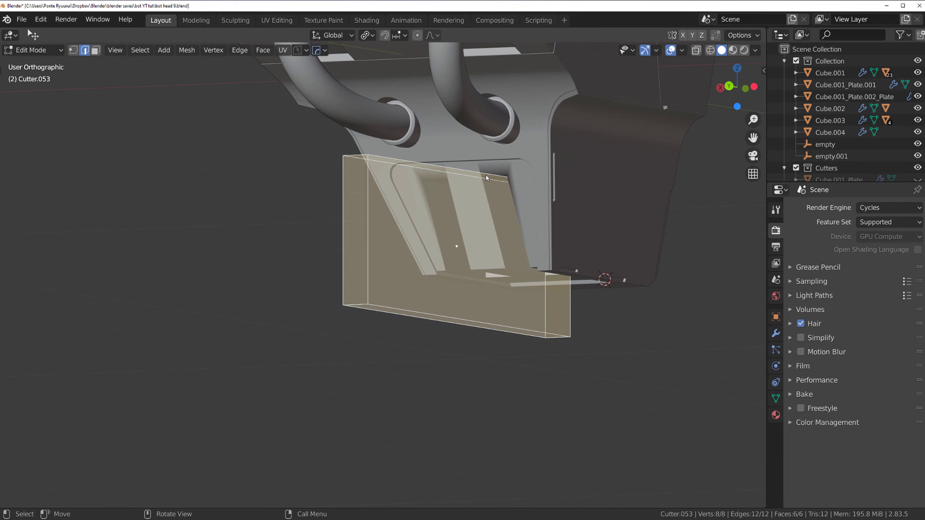
Bevel the selected edges of the slice piece in isolated view
key("ctrl+b")
left_click(422, 224)
mouse_move(422, 223)
middle_mouse_down()
mouse_move(486, 165)
mouse_move(268, 203)
middle_mouse_up()
key("KP_Divide")
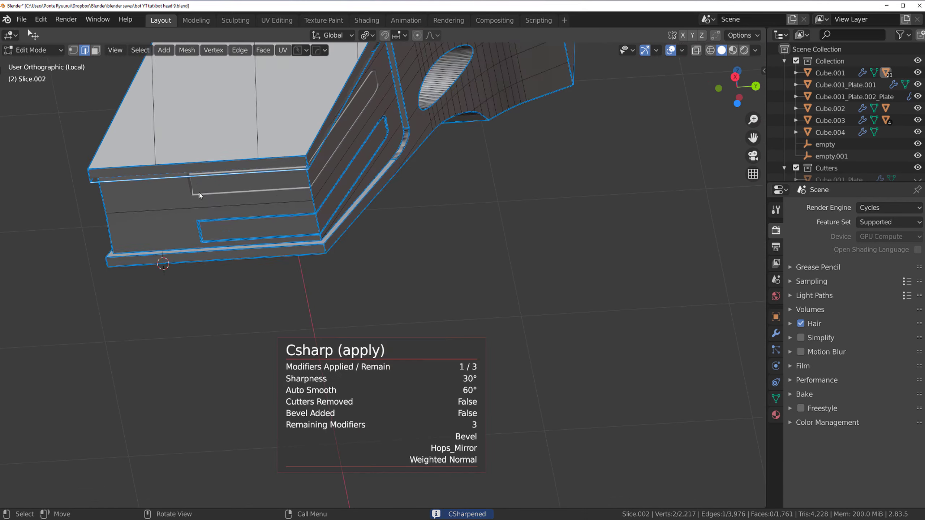
key("ctrl+b")
left_click(464, 342)
key("Tab")
key("KP_Divide")
mouse_move(464, 343)
middle_mouse_down()
mouse_move(400, 290)
mouse_move(379, 224)
middle_mouse_up()
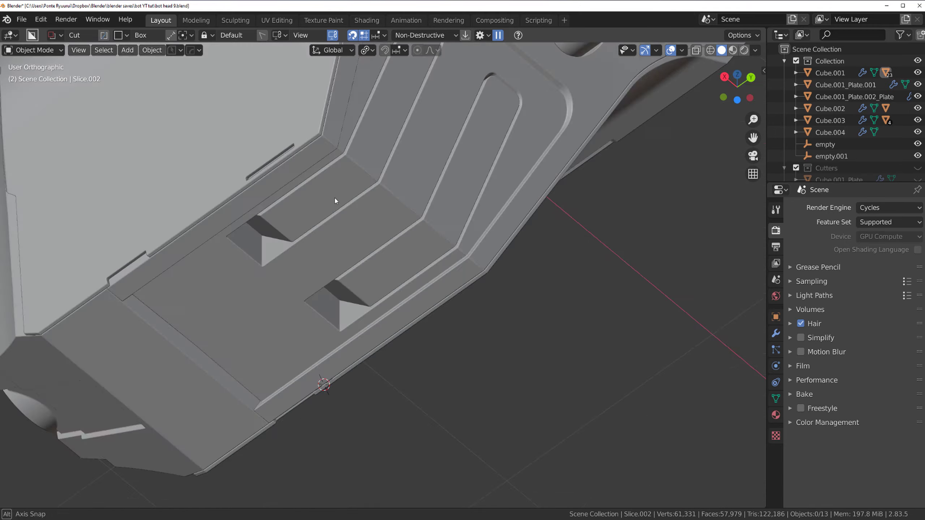
Cut a narrow slot in the right back opening and start a small cut from below
key("ctrl+KP_1")
left_click_drag(460, 207, 474, 337)
middle_click_drag(474, 336, 440, 256)
left_click(440, 256)
key("ctrl+KP_1")
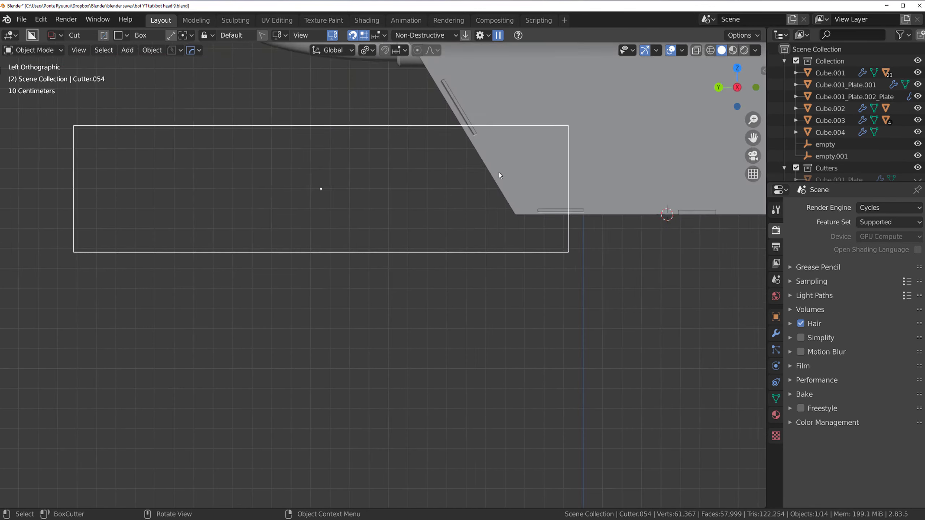
mouse_move(242, 232)
middle_mouse_down()
mouse_move(343, 214)
mouse_move(392, 259)
middle_mouse_up()
key("ctrl+KP_7")
left_click_drag(392, 259, 396, 280)
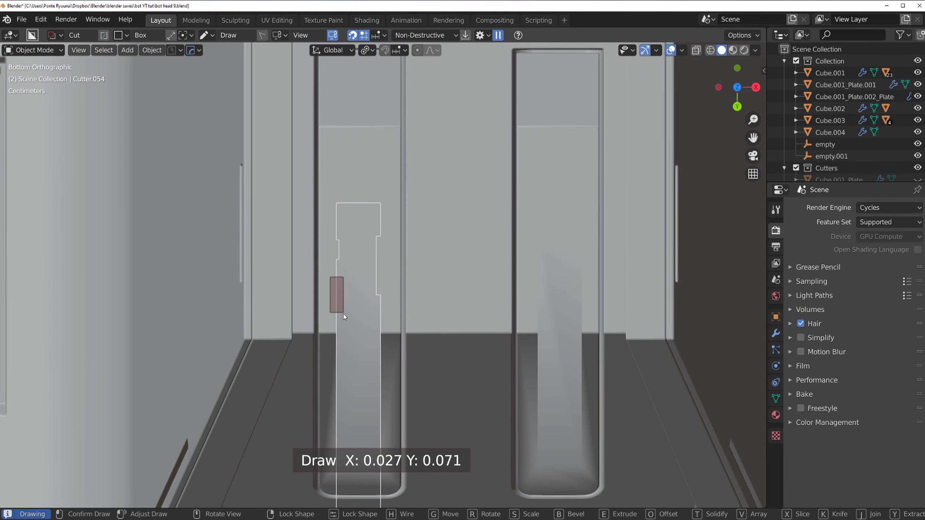
scroll(397, 281, "down", 3)
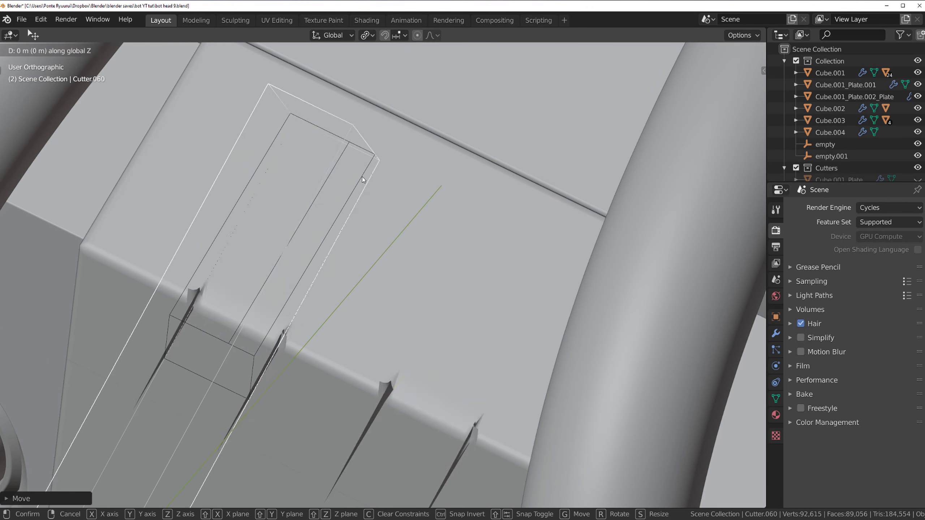
Move the cutter up along Z and open the modifier helper panel
left_click(353, 322)
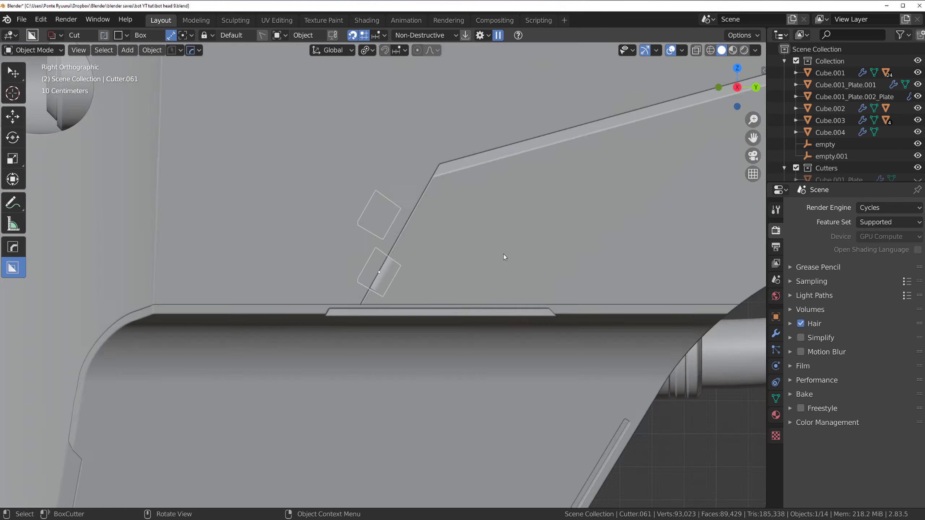
scroll(504, 257, "up", 4)
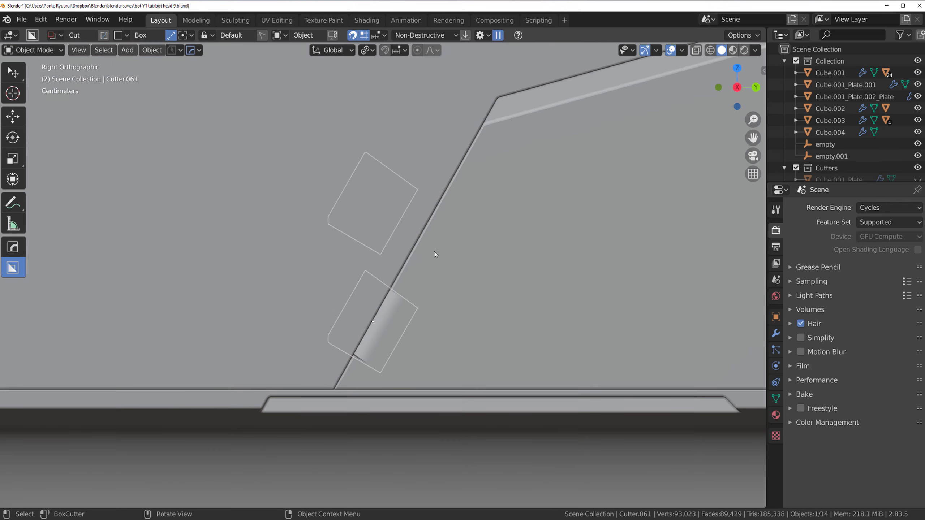
key("ctrl+grave")
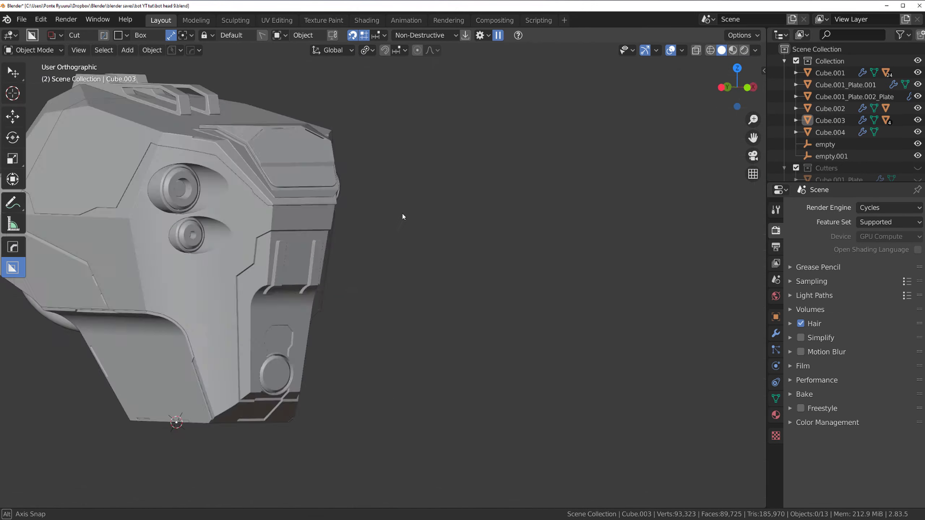
Zoom the view toward the upper eye socket
scroll(324, 222, "up", 5)
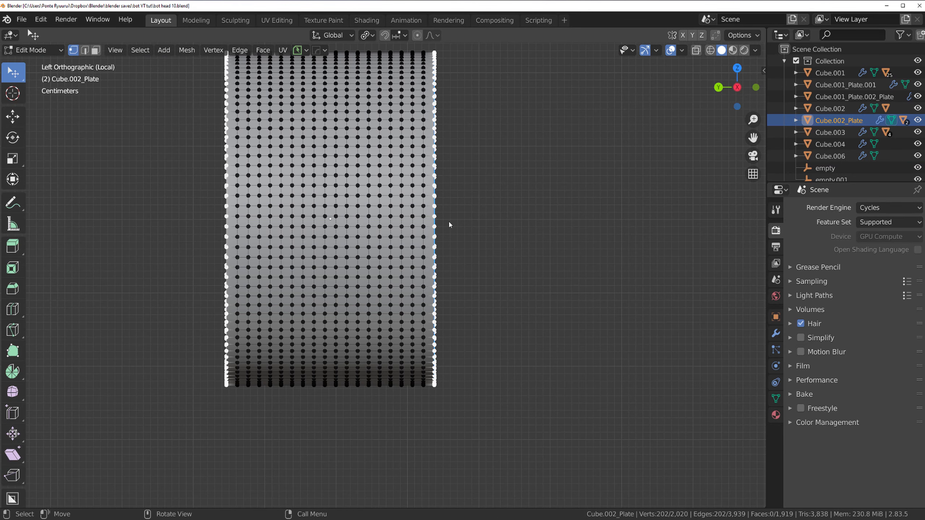
Checker-deselect the plate's vertices, cut rows of small round holes, then adjust the new piece's bevel
left_click(140, 49)
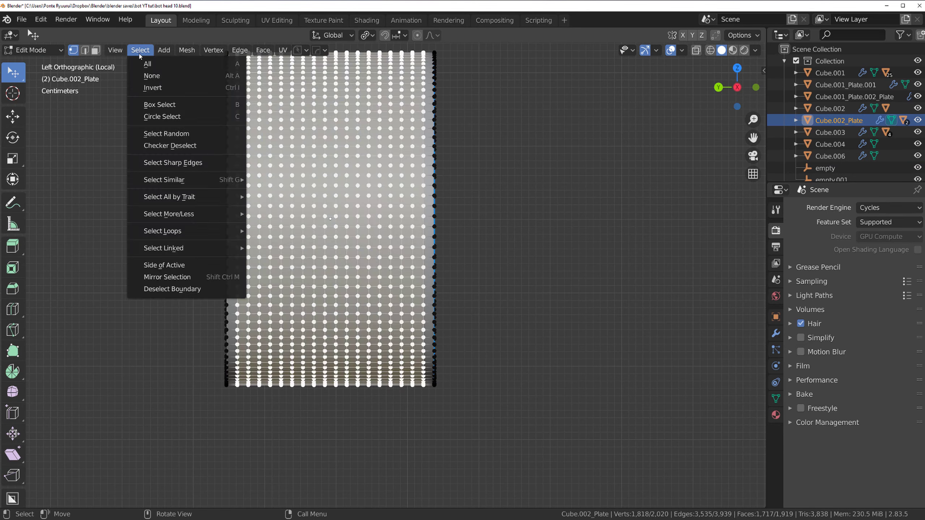
left_click(165, 145)
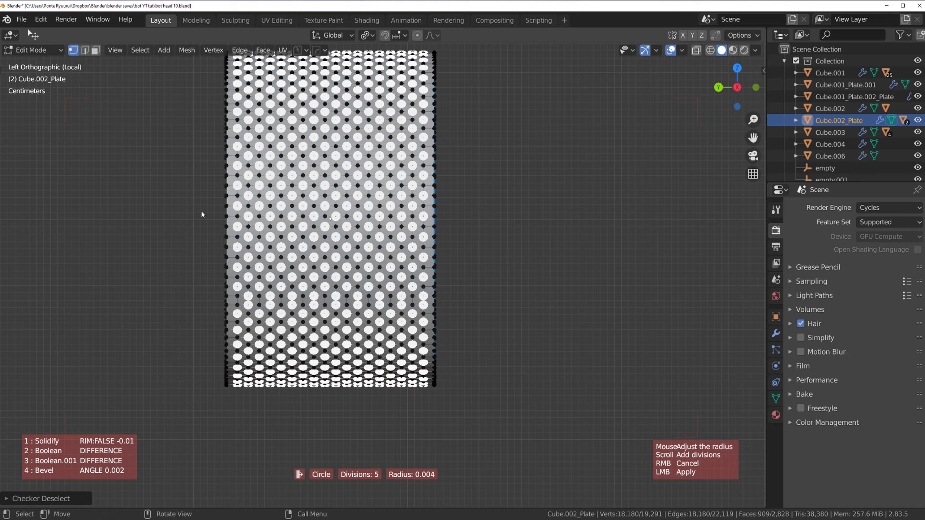
left_click(201, 214)
key("Tab")
middle_click_drag(328, 233, 411, 247)
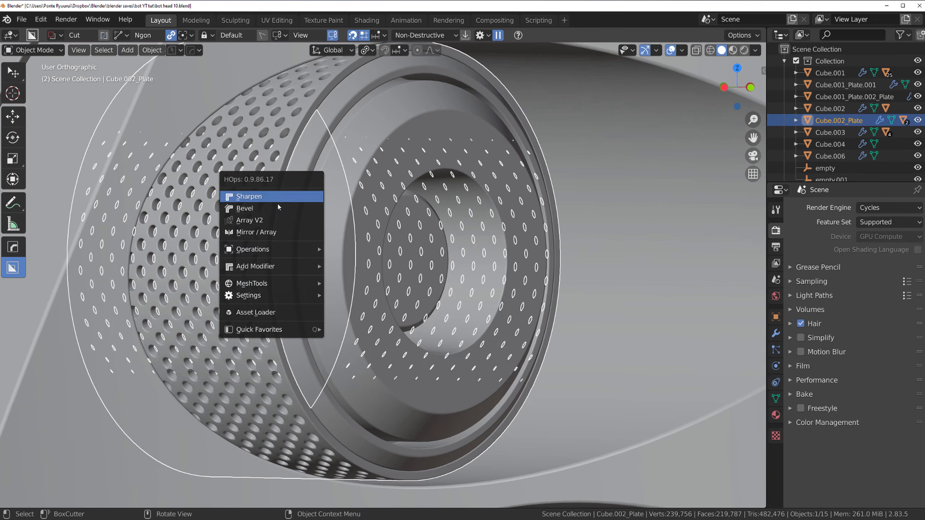
left_click(278, 207)
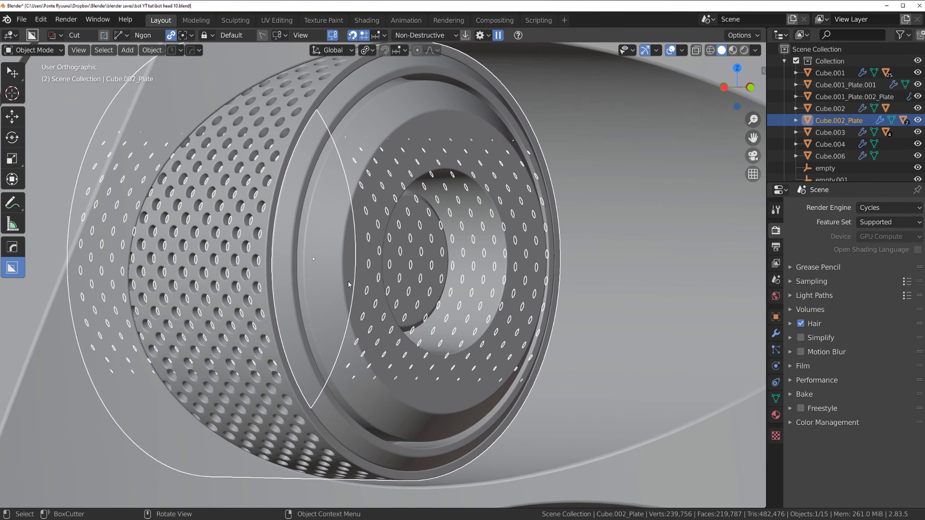
scroll(314, 231, "down", 5)
Duplicate the perforated grille, snap the copy to the lower socket centre, and scale it to fill
key("KP_1")
key("shift+d")
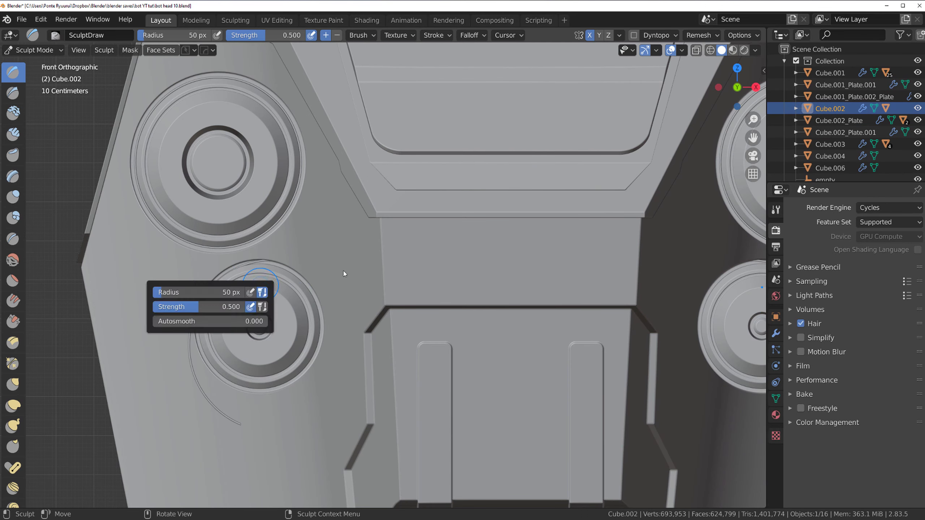
key("Tab")
key("shift+s")
key("Tab")
key("shift+s")
key("s")
middle_click_drag(409, 348, 286, 296)
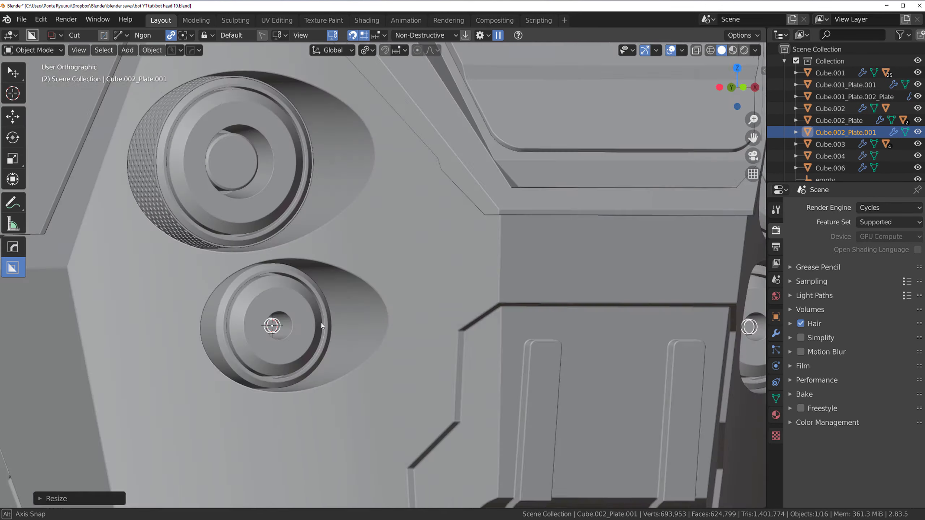
key("KP_1")
left_click(165, 65)
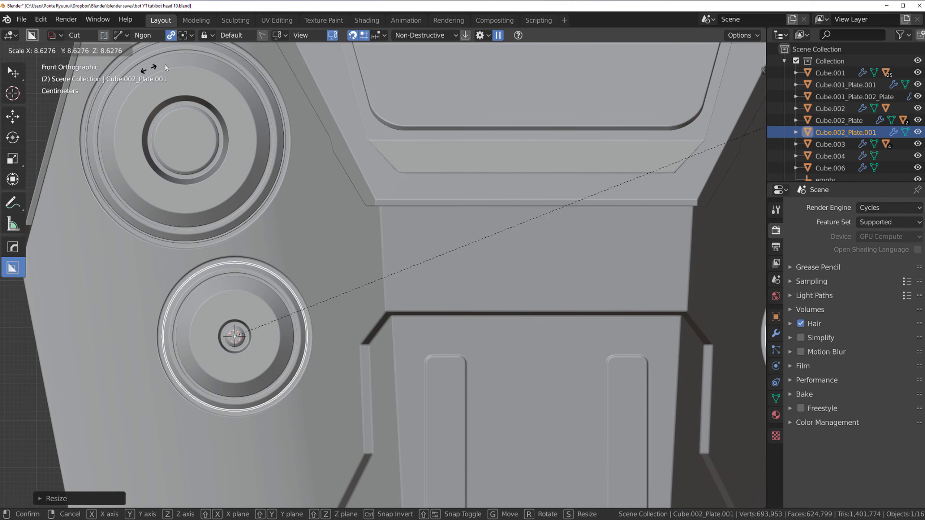
Scale the copied grille together with the lower socket piece so they fit
middle_click_drag(165, 64, 341, 245)
left_click(395, 283, "shift")
key("s")
left_click(651, 274)
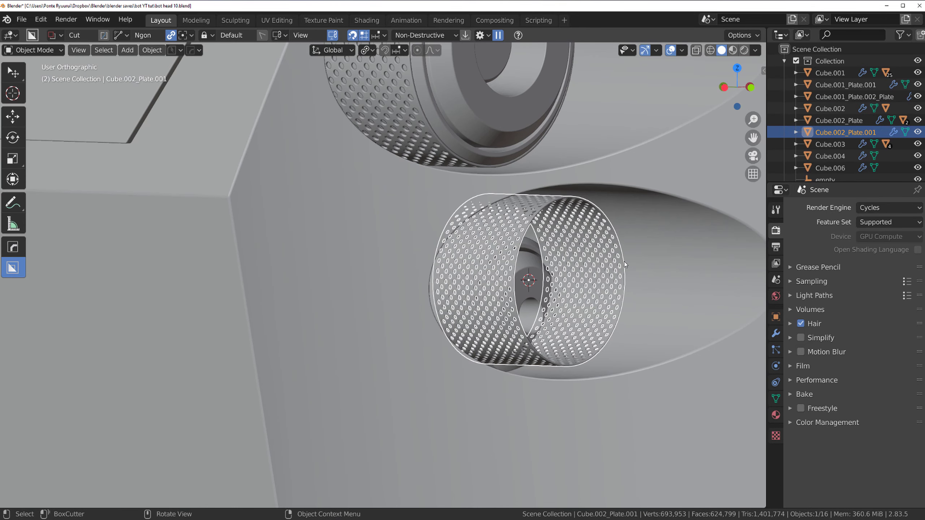
middle_click_drag(624, 262, 419, 281)
Move the copied grille along Y to set its depth in the lower socket
key("shift+s")
left_click(502, 355)
left_click(593, 283)
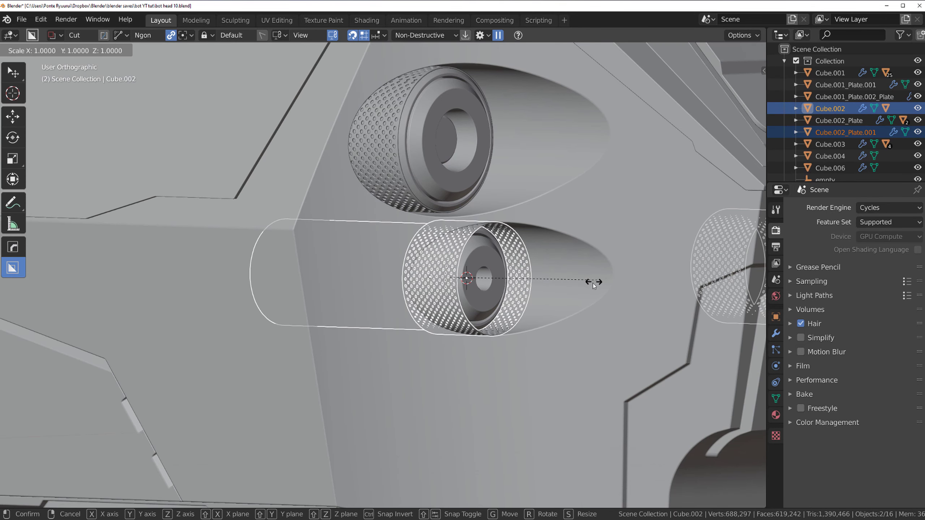
scroll(593, 283, "up", 3)
key("g")
key("y")
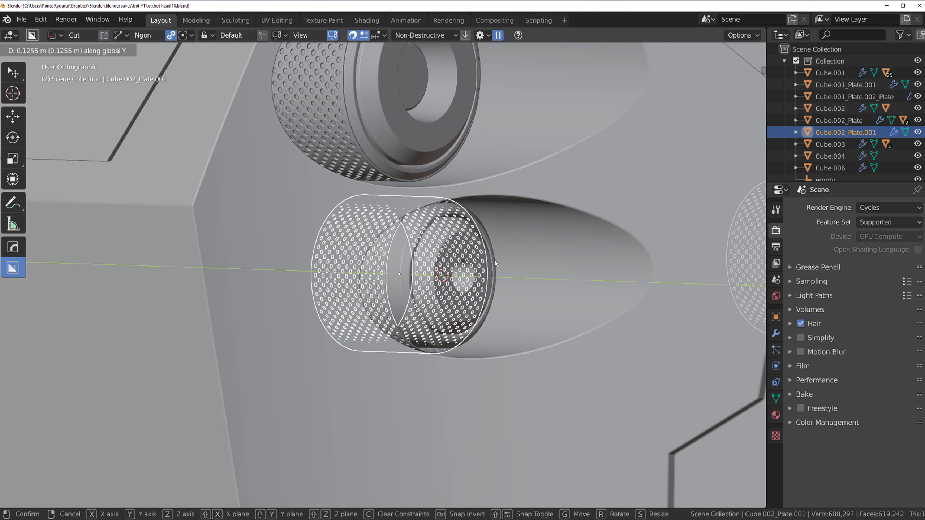
left_click(517, 263)
key("KP_1")
Resize the lower socket piece to match, then scale the original grille plate
key("s")
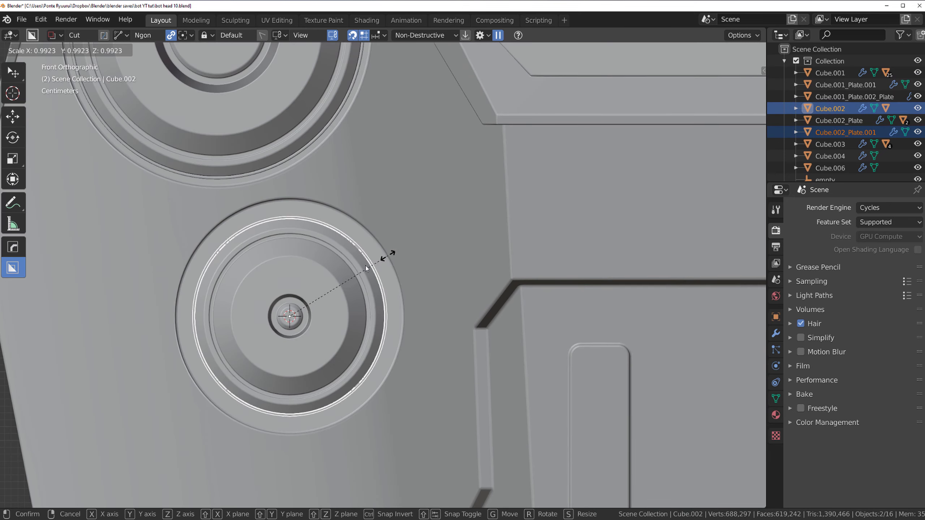
left_click(391, 255)
scroll(357, 251, "down", 2)
key("s")
left_click(347, 220)
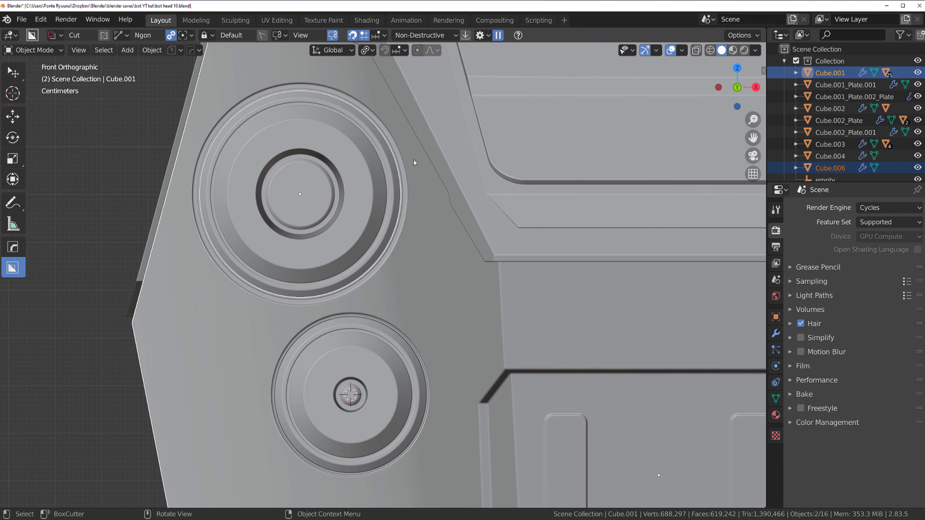
left_click(413, 160)
key("s")
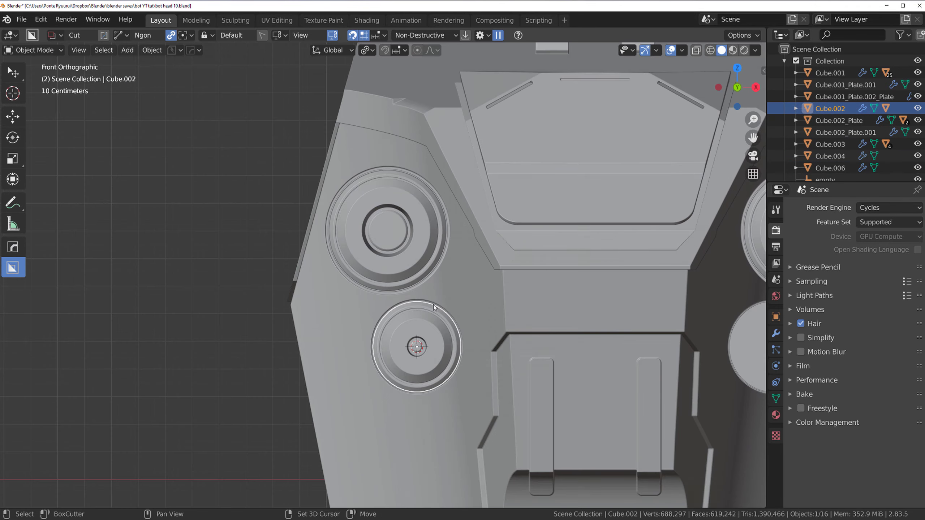